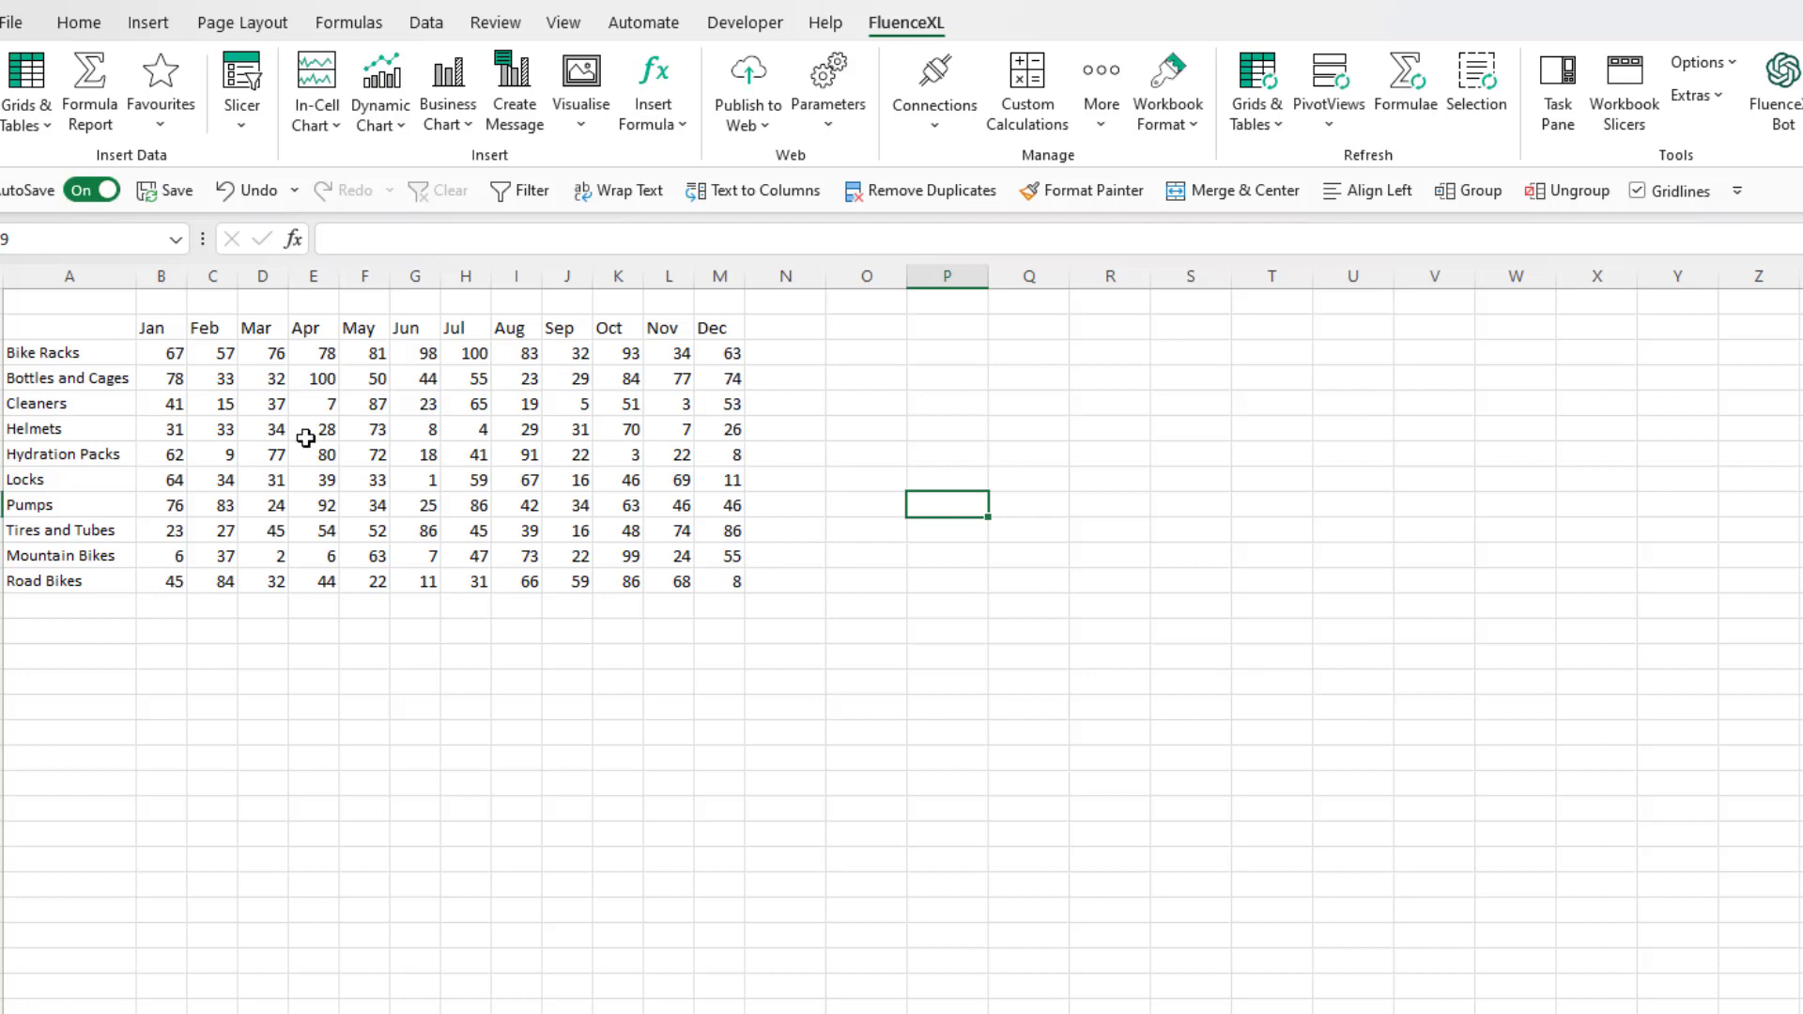
# - Insert SparkLine in-cell charts for the monthly data in B3:M12, with the formula in N2 and the charts in N3:N12
pyautogui.moveTo(165, 354); pyautogui.dragTo(717, 586)
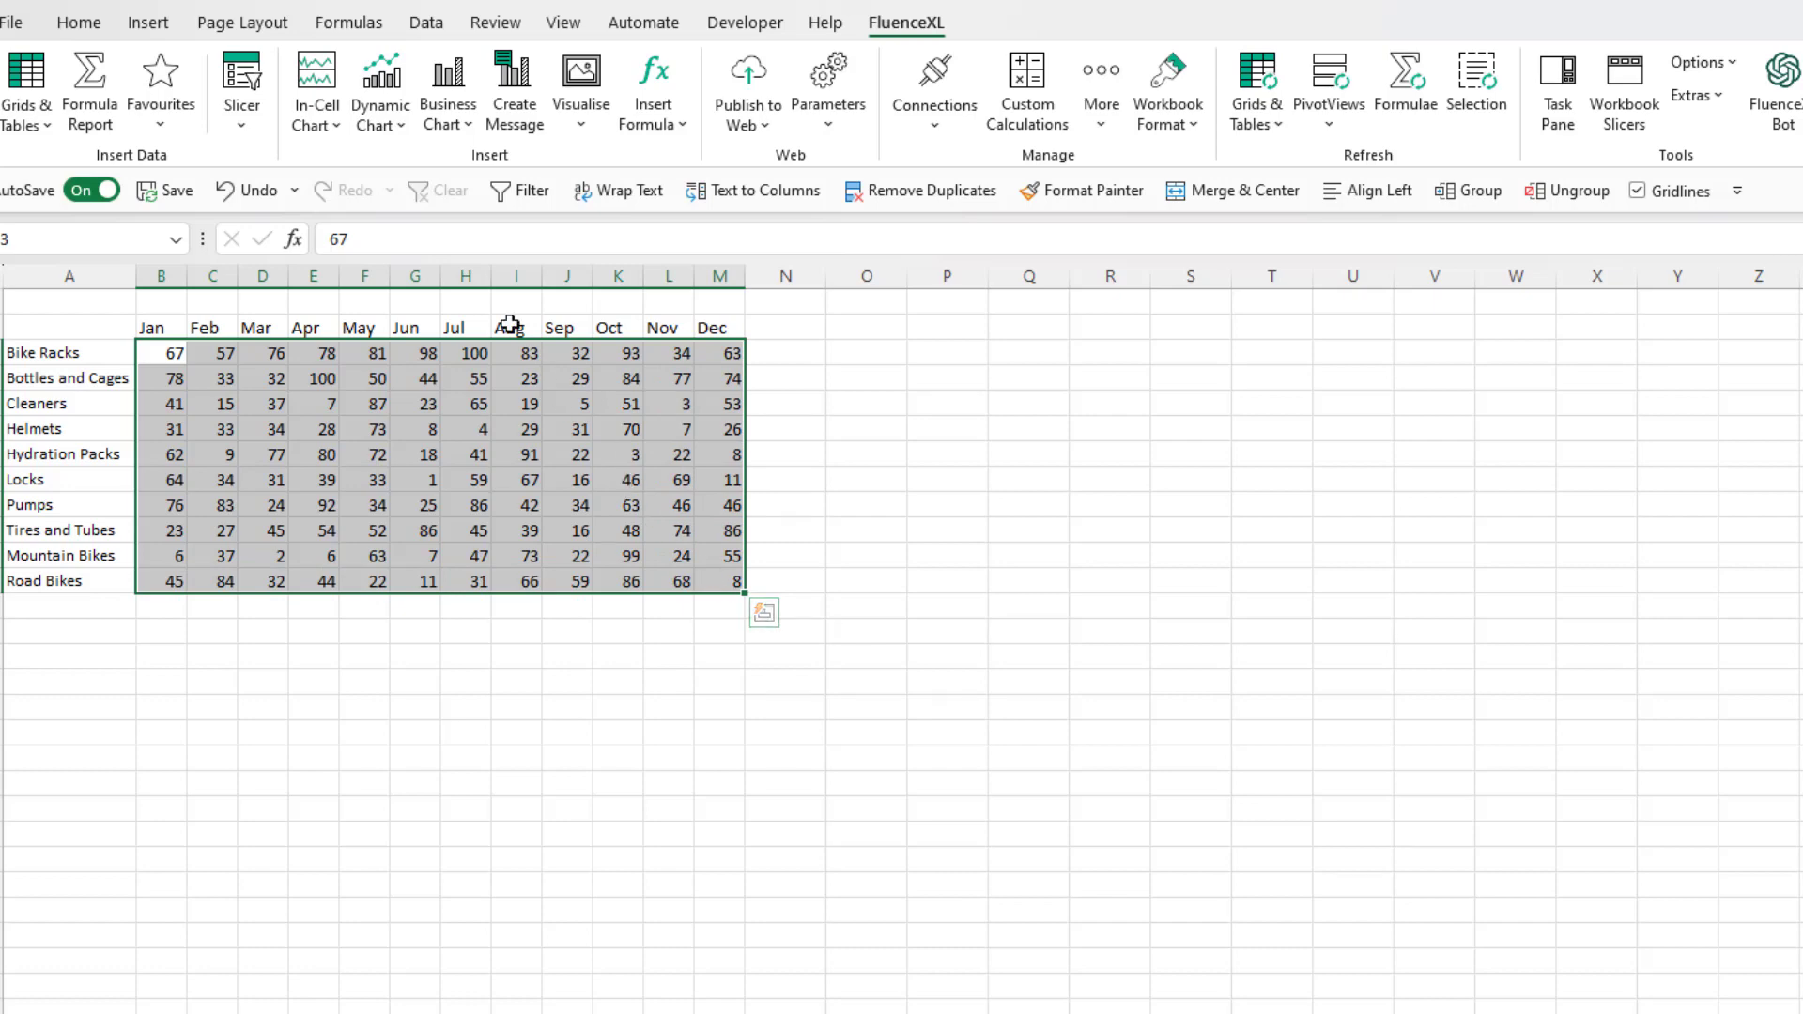
pyautogui.click(333, 128)
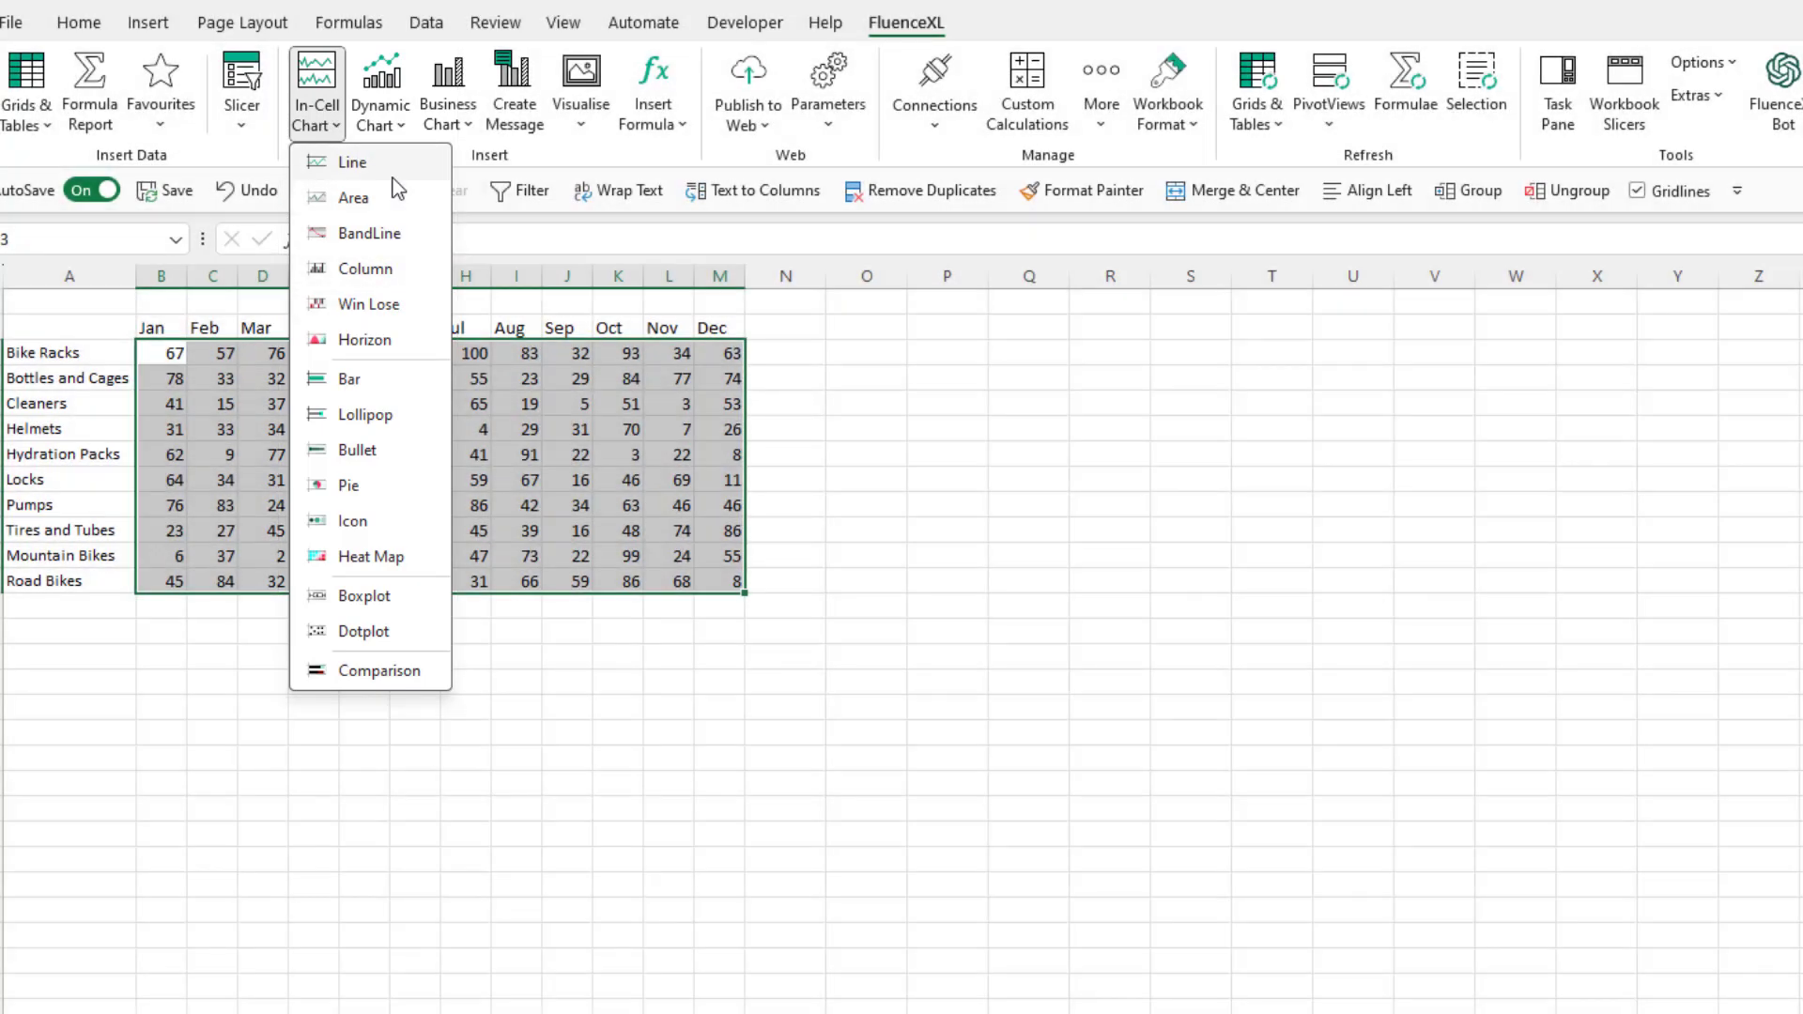
pyautogui.click(393, 174)
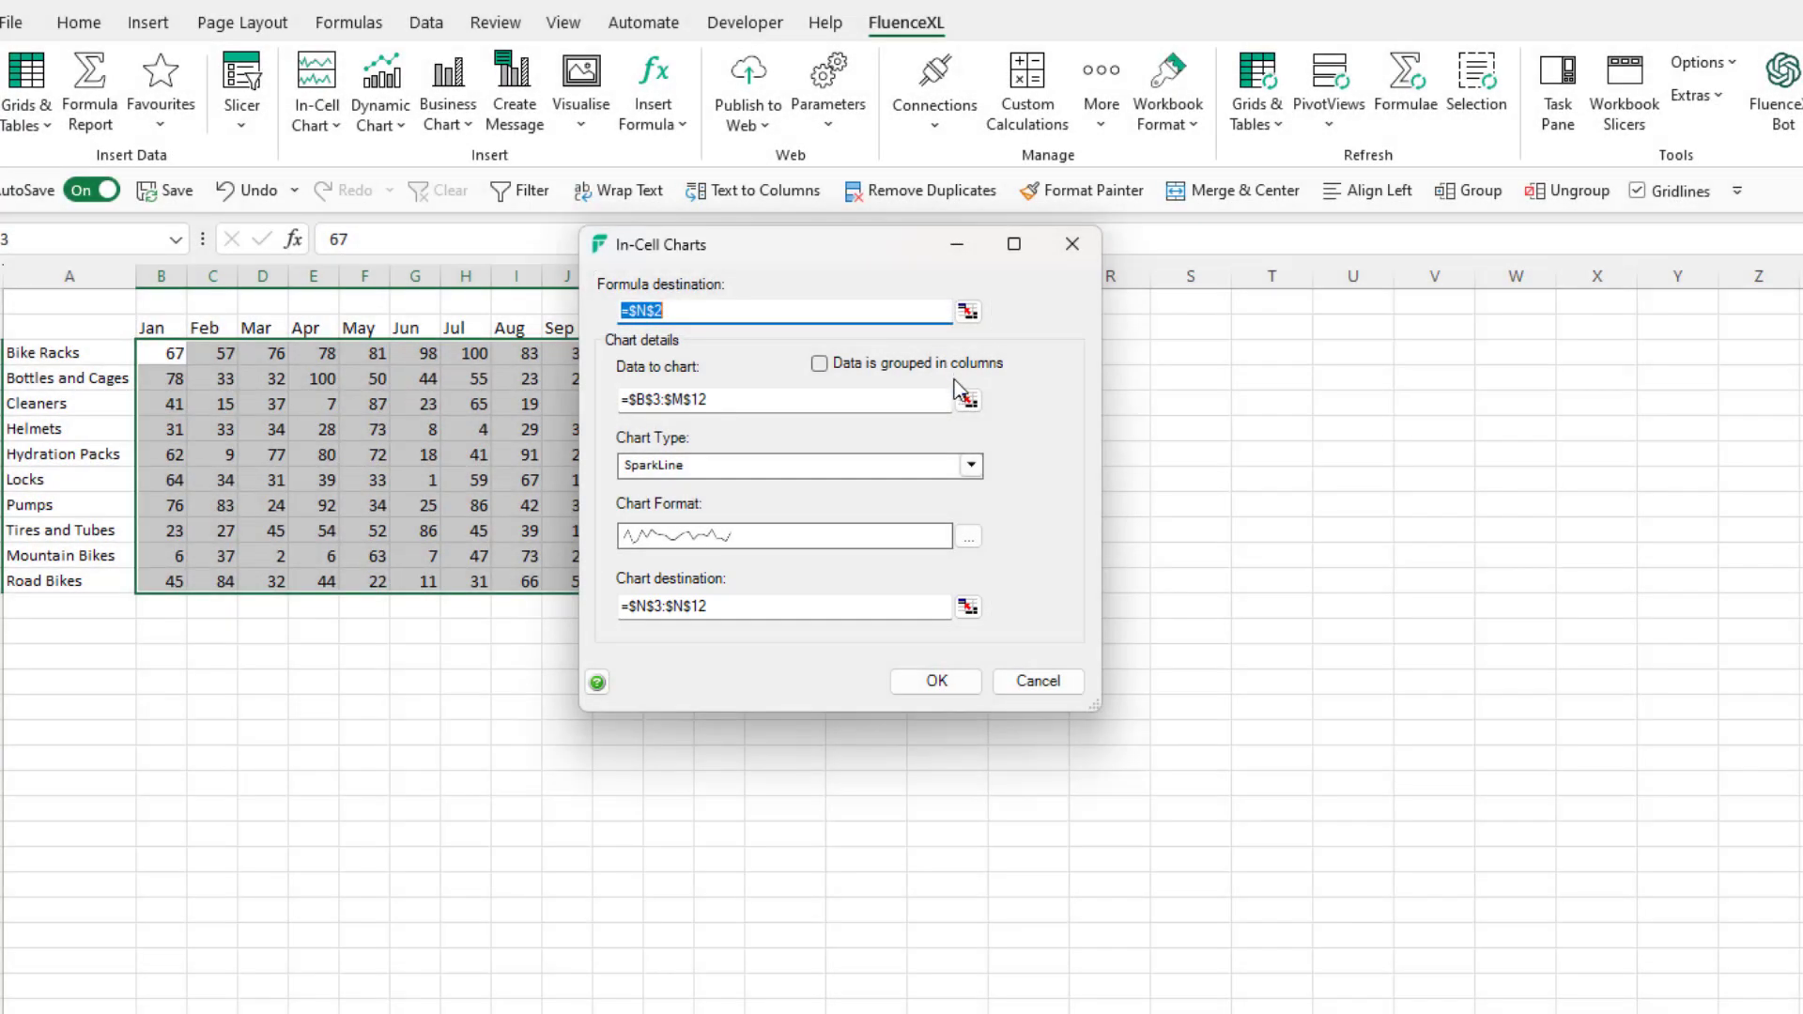
pyautogui.click(971, 465)
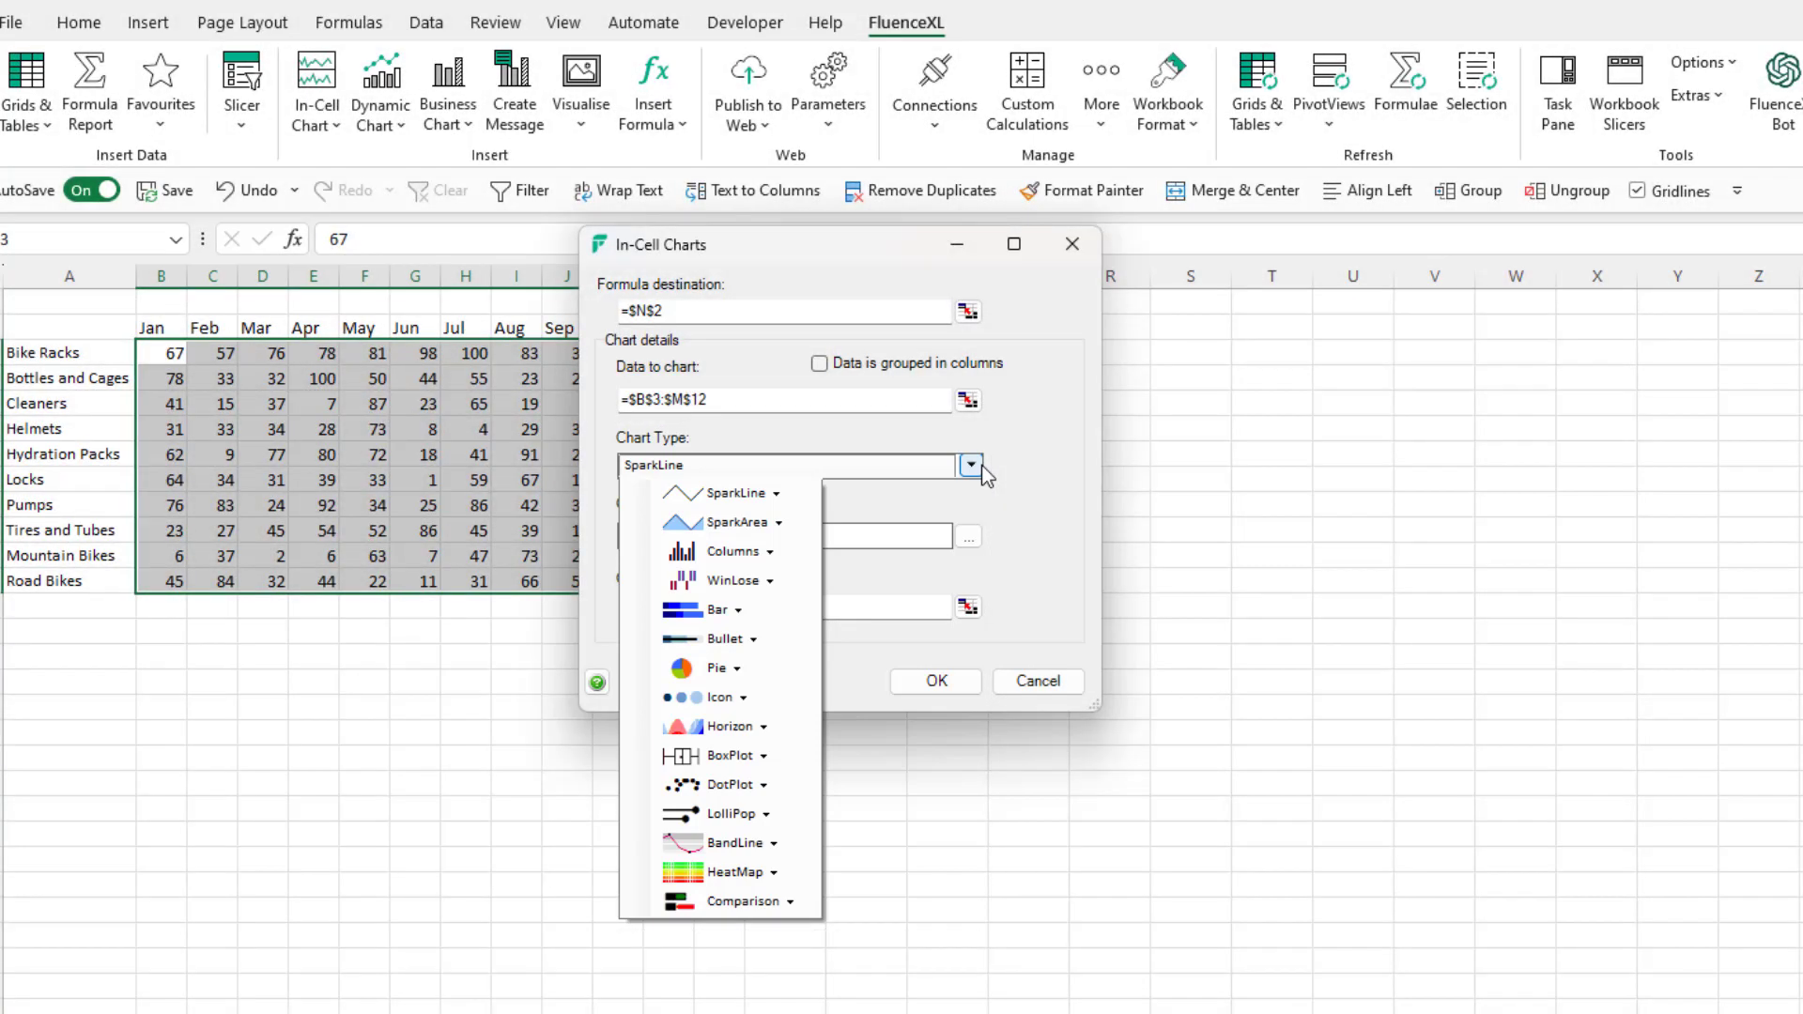
pyautogui.click(937, 679)
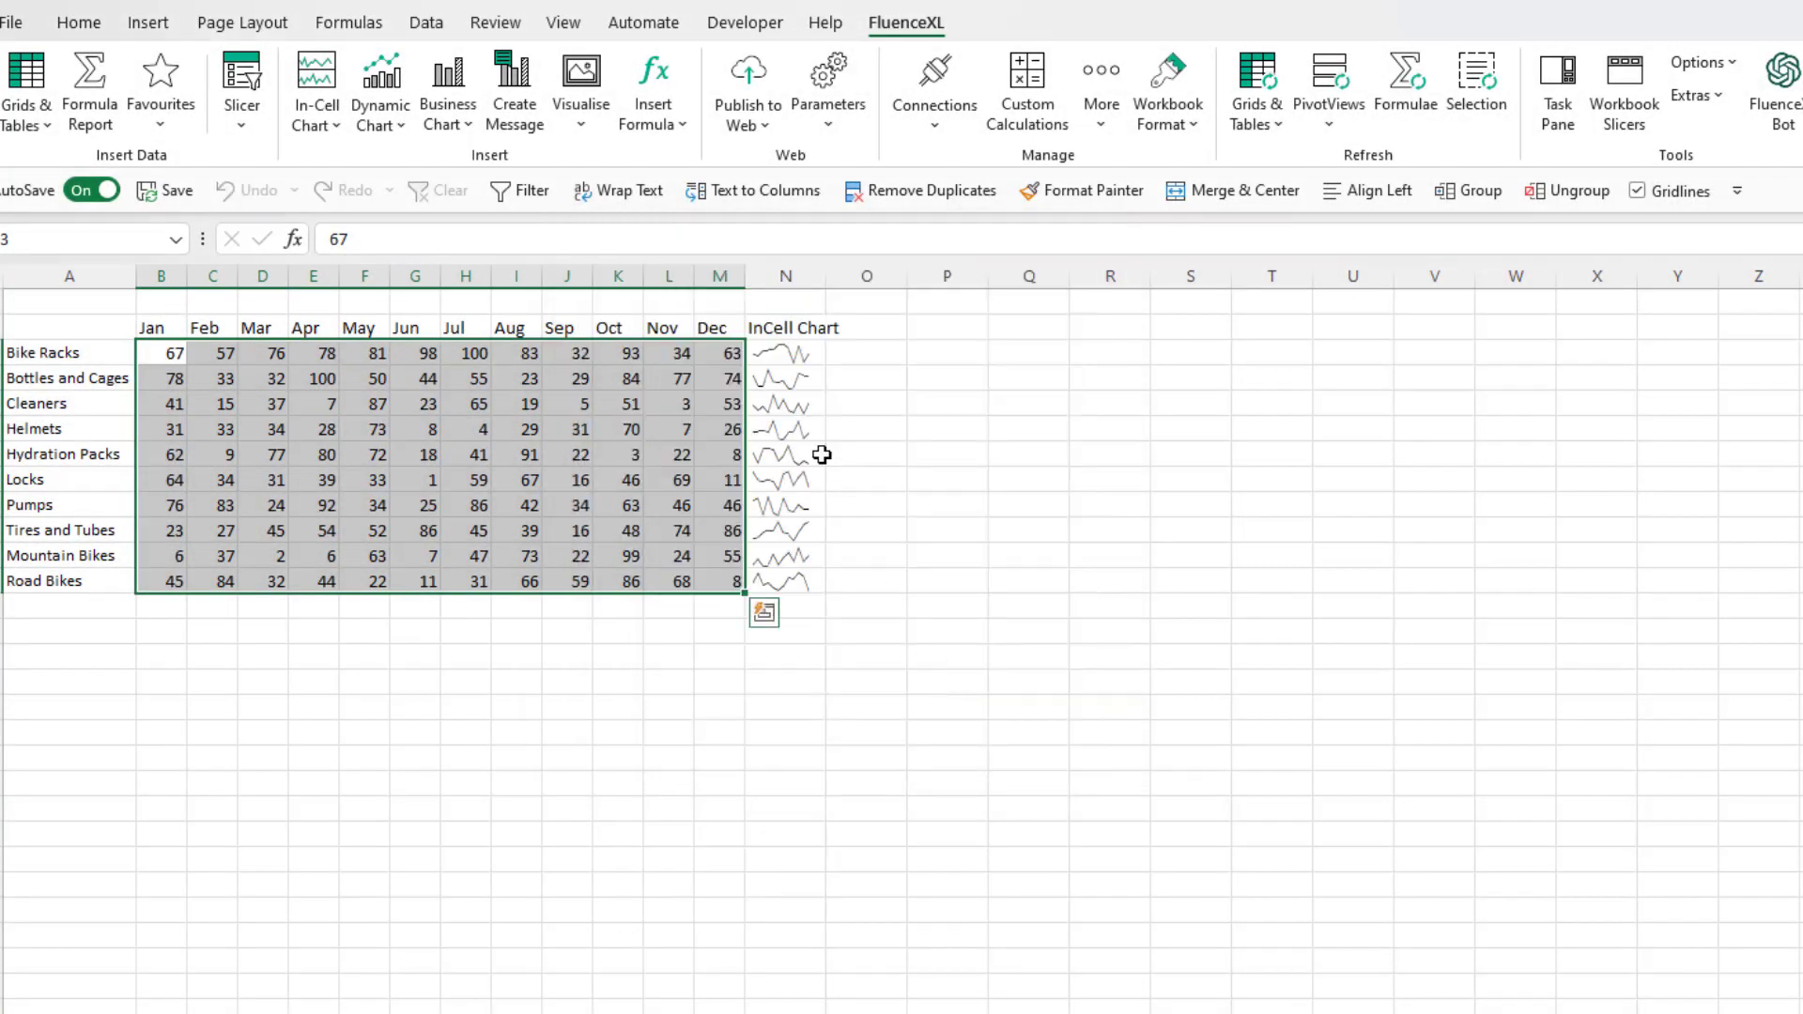
# - Try enlarging the Helmets in-cell chart by raising its font size to 16, and undo the change
pyautogui.click(794, 431)
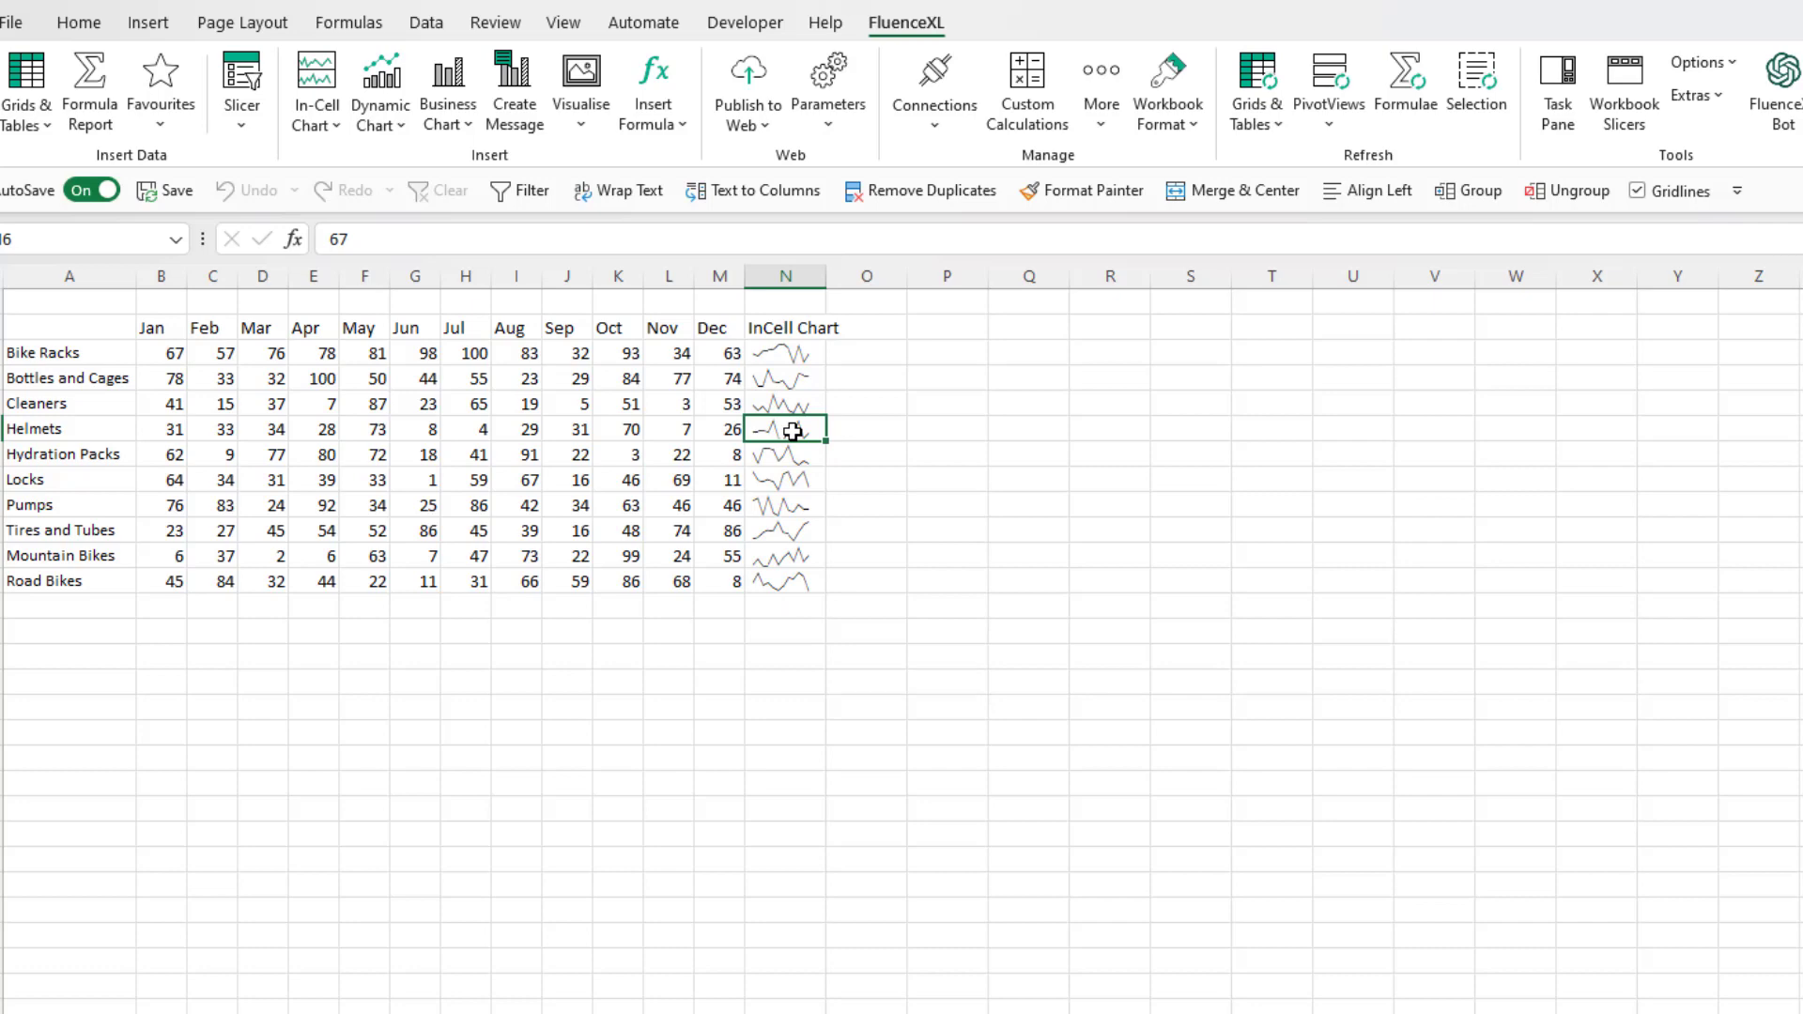
pyautogui.rightClick(794, 431)
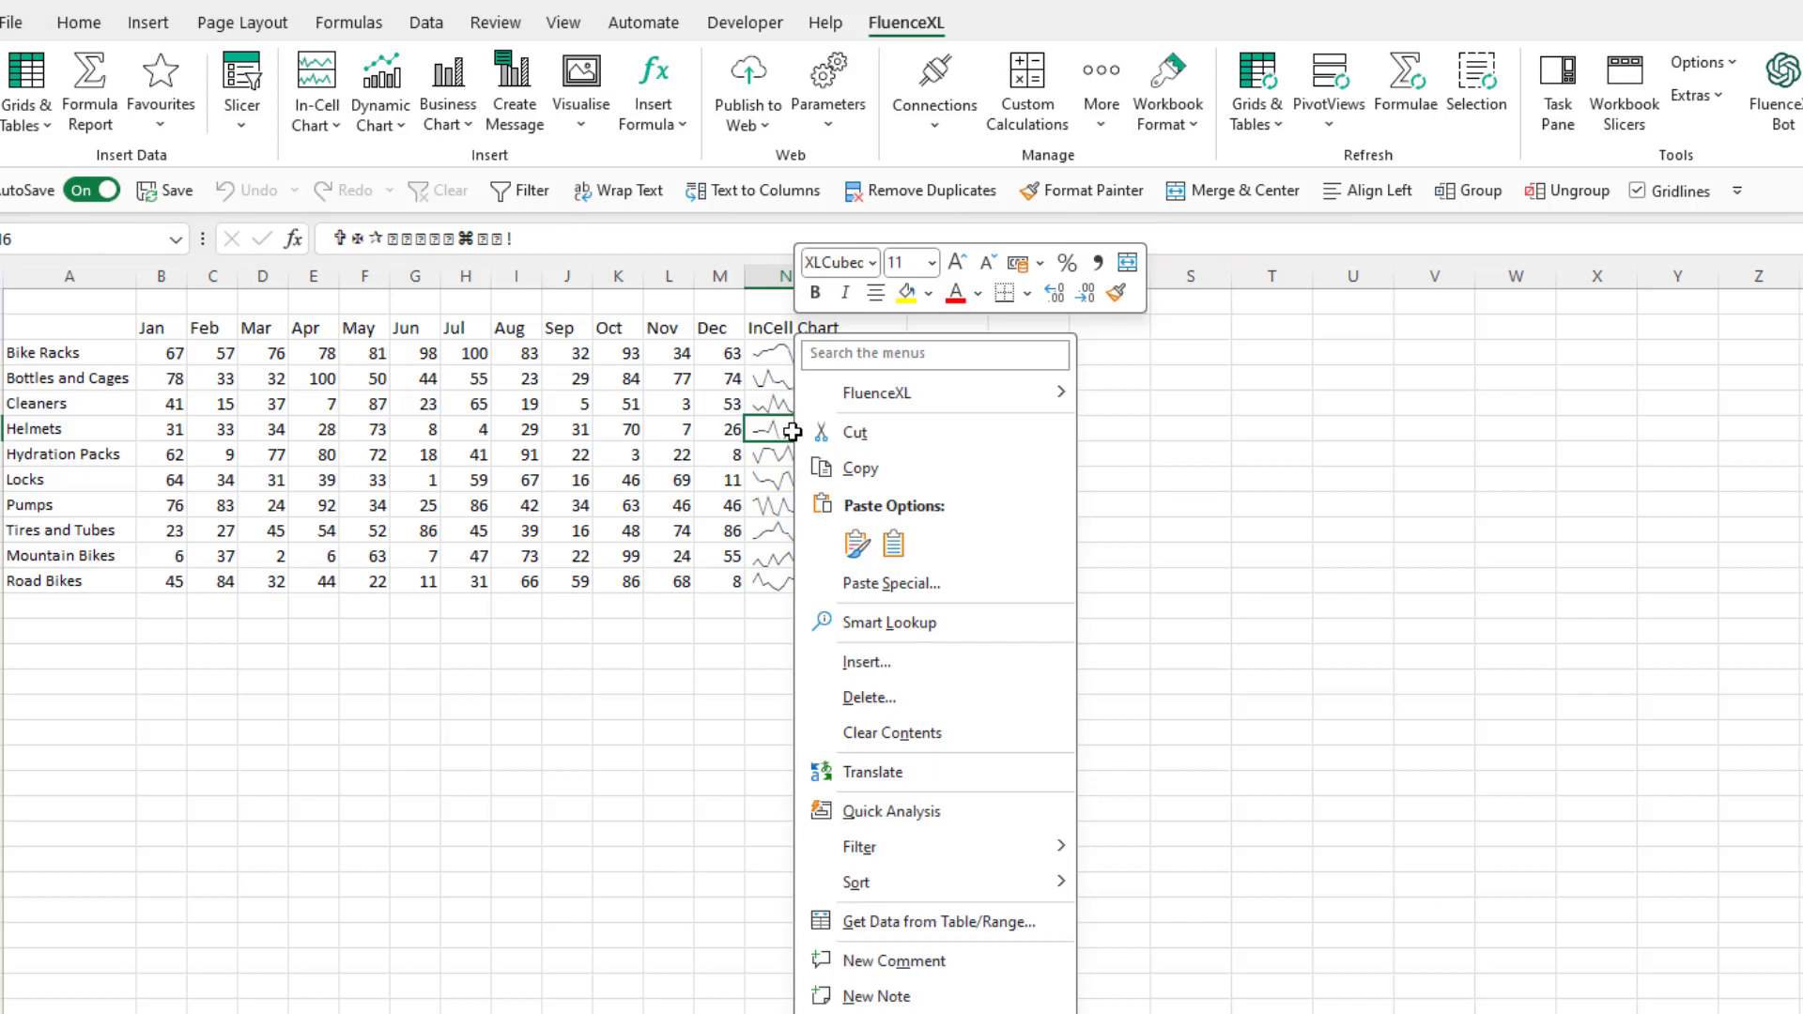
pyautogui.click(959, 264)
pyautogui.click(960, 266)
pyautogui.click(960, 266)
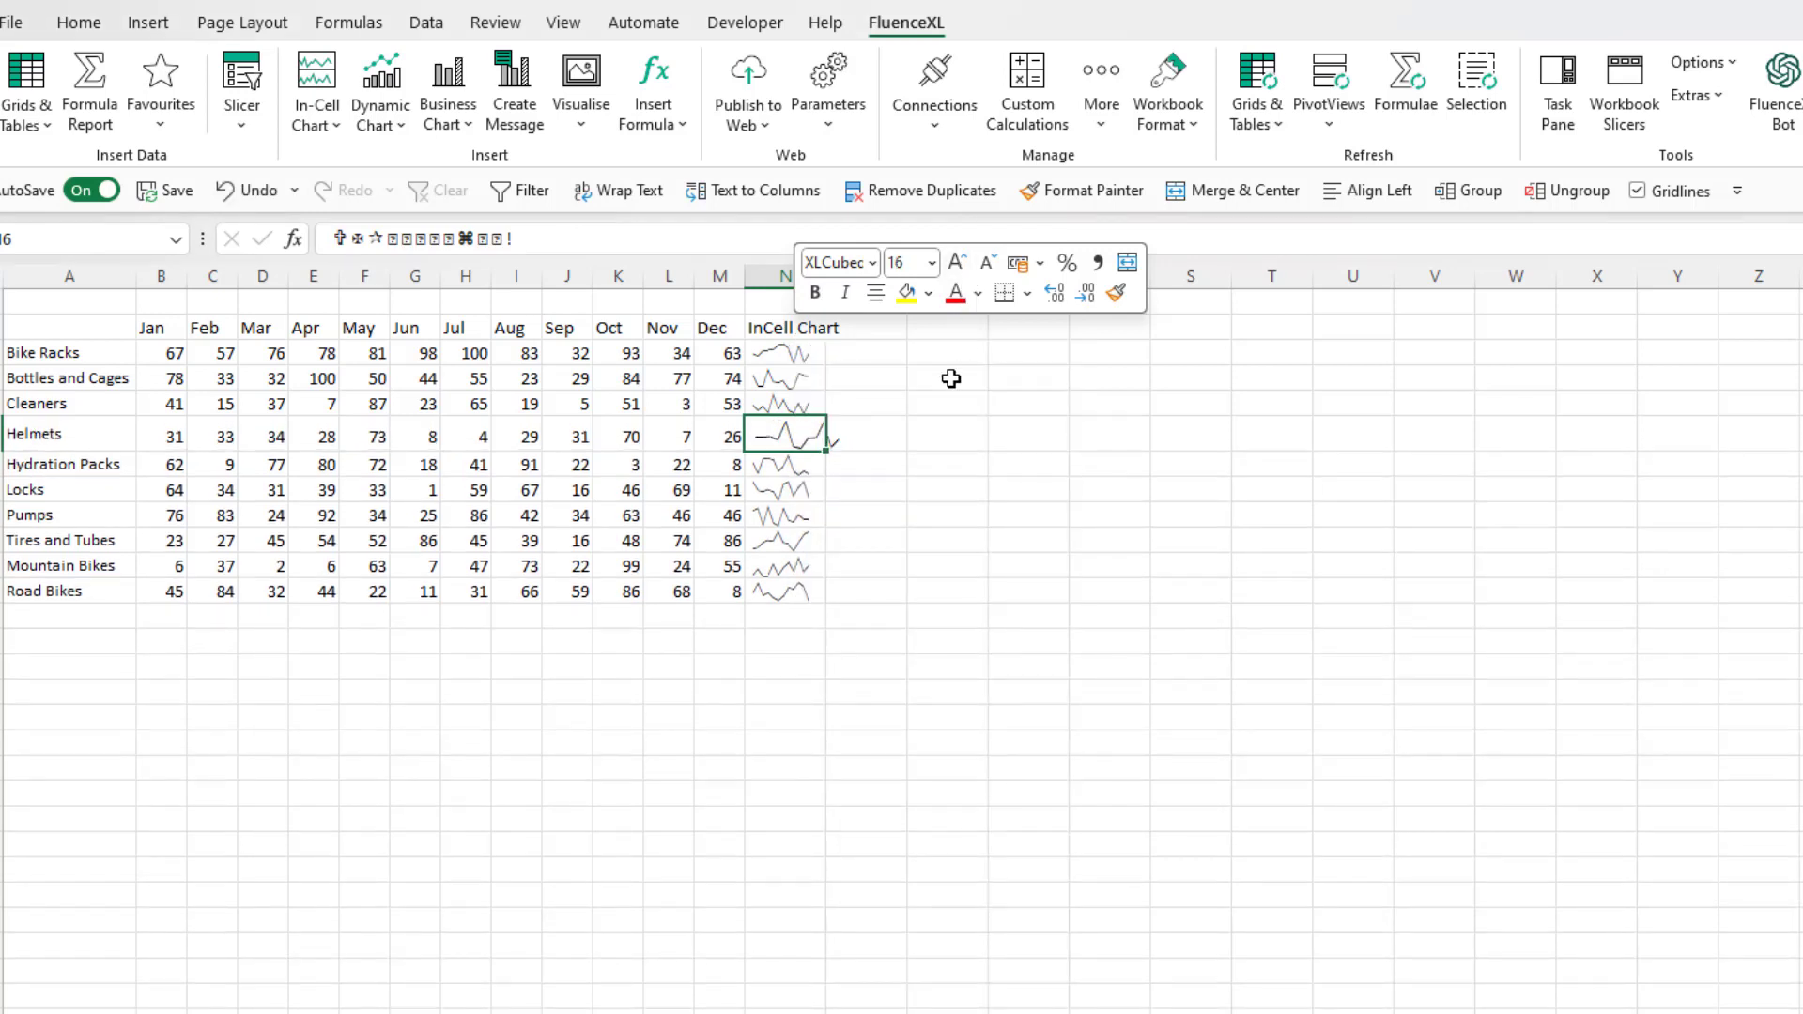
pyautogui.click(787, 379)
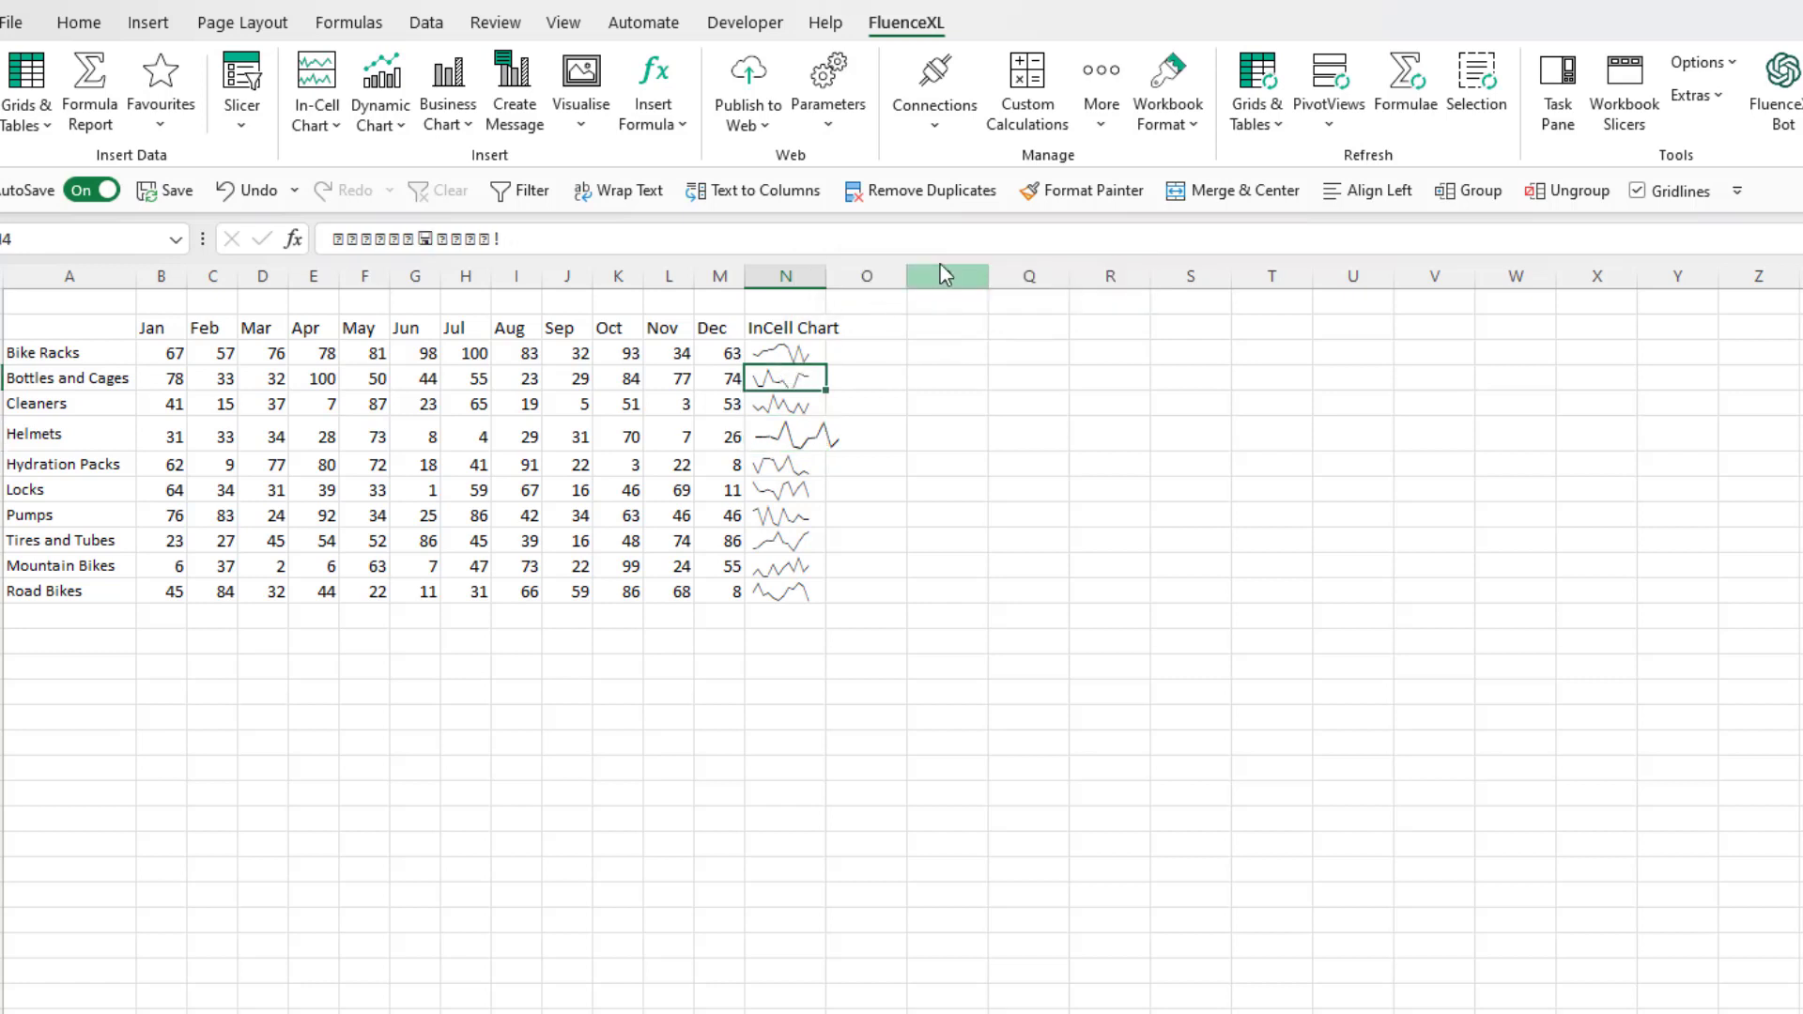
pyautogui.click(1070, 191)
pyautogui.click(809, 424)
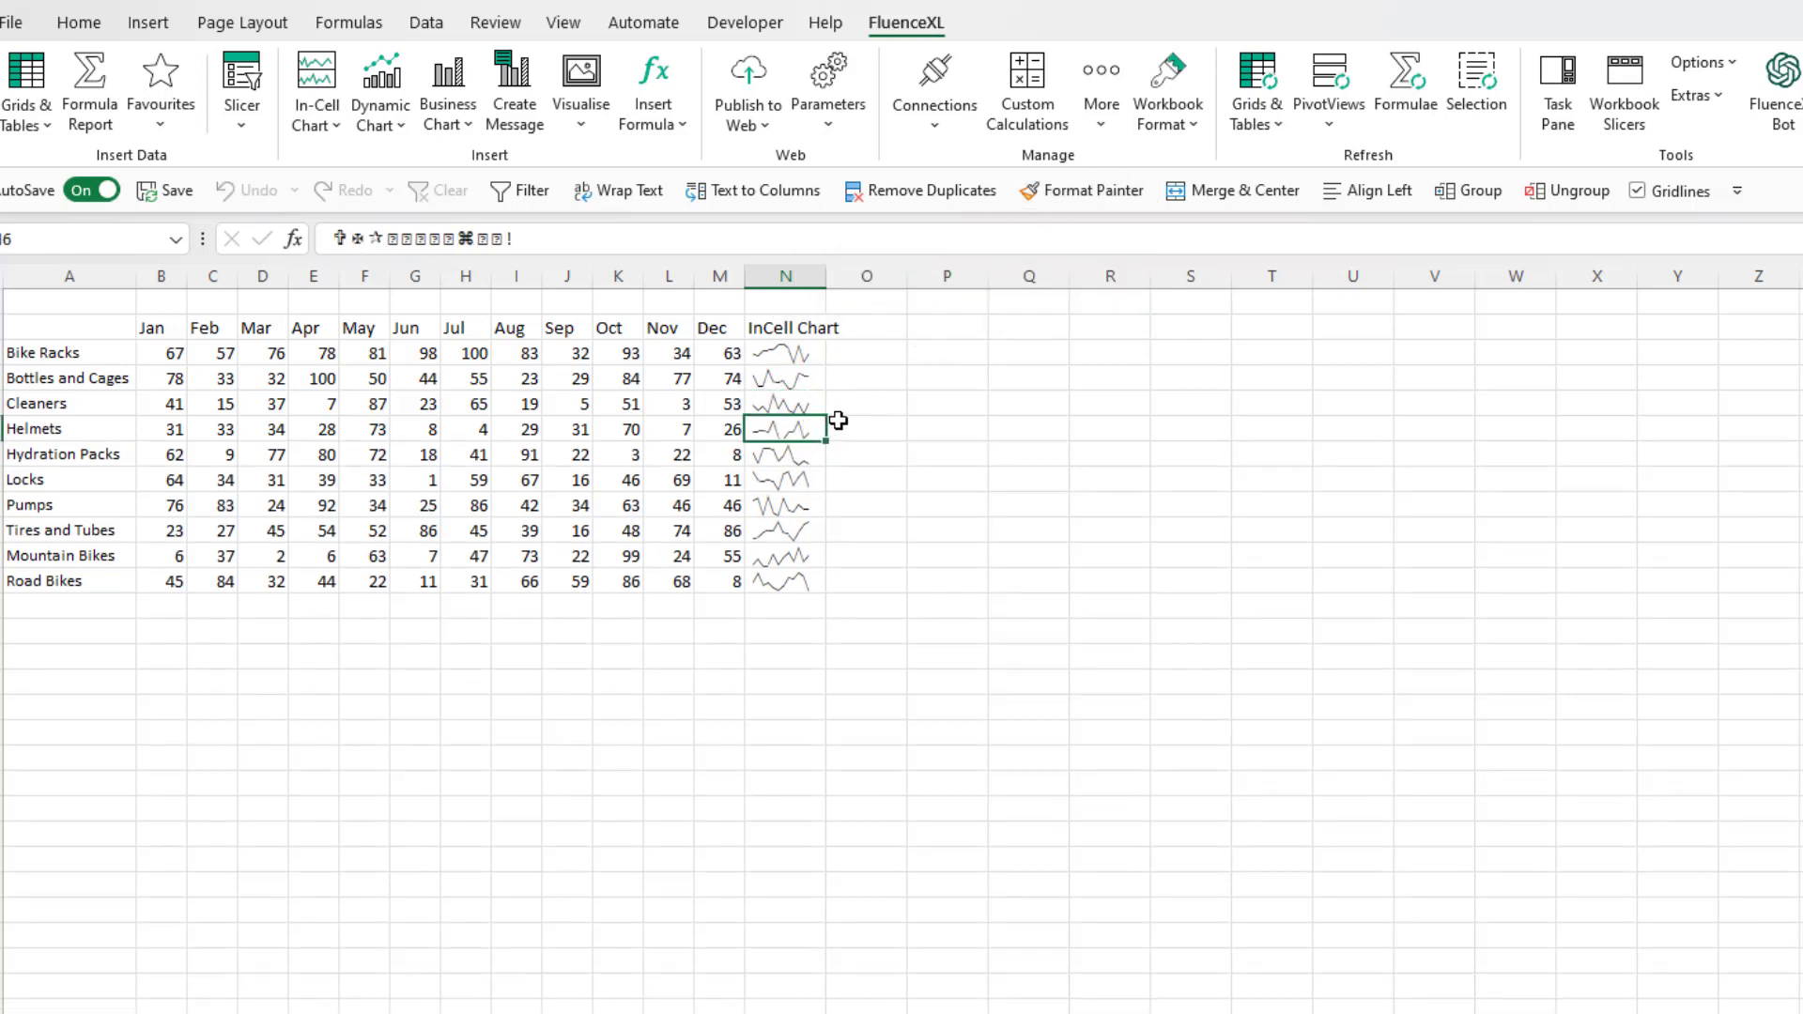
# - In the in-cell chart's designer for cell N2, set the stretch factor to 2 and the title to "12 months"
pyautogui.click(811, 325)
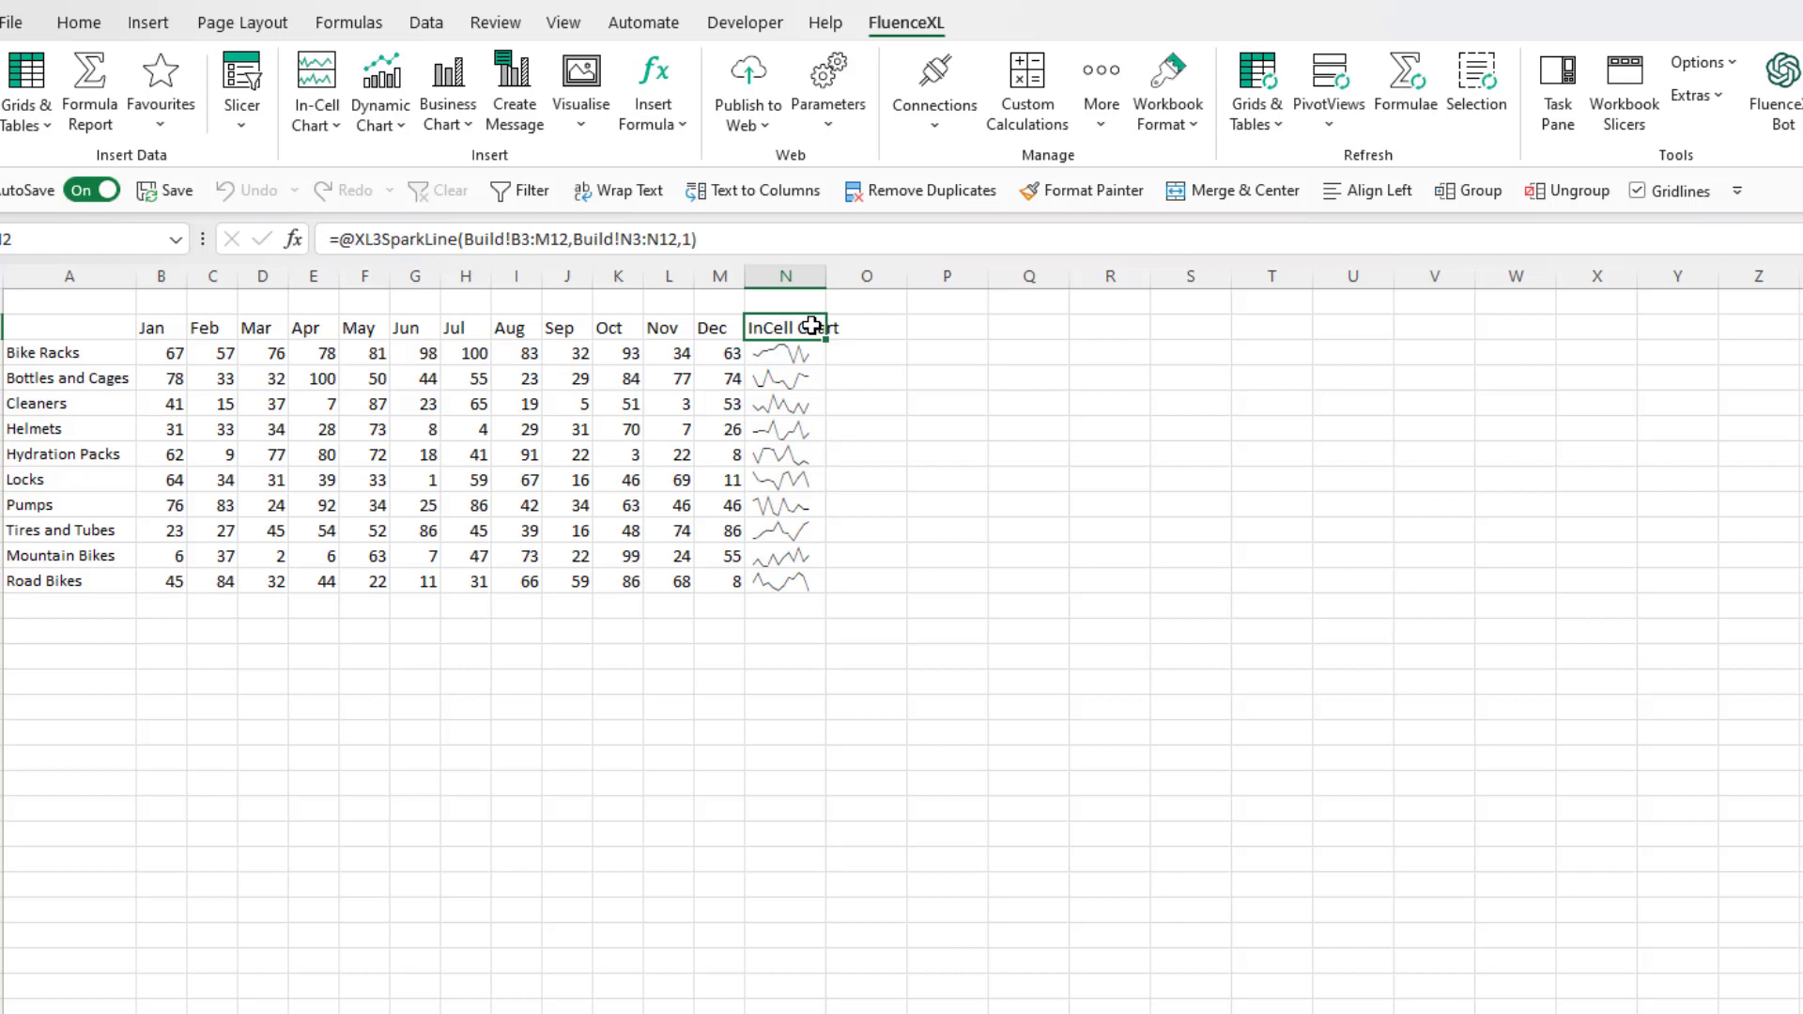
pyautogui.doubleClick(811, 326)
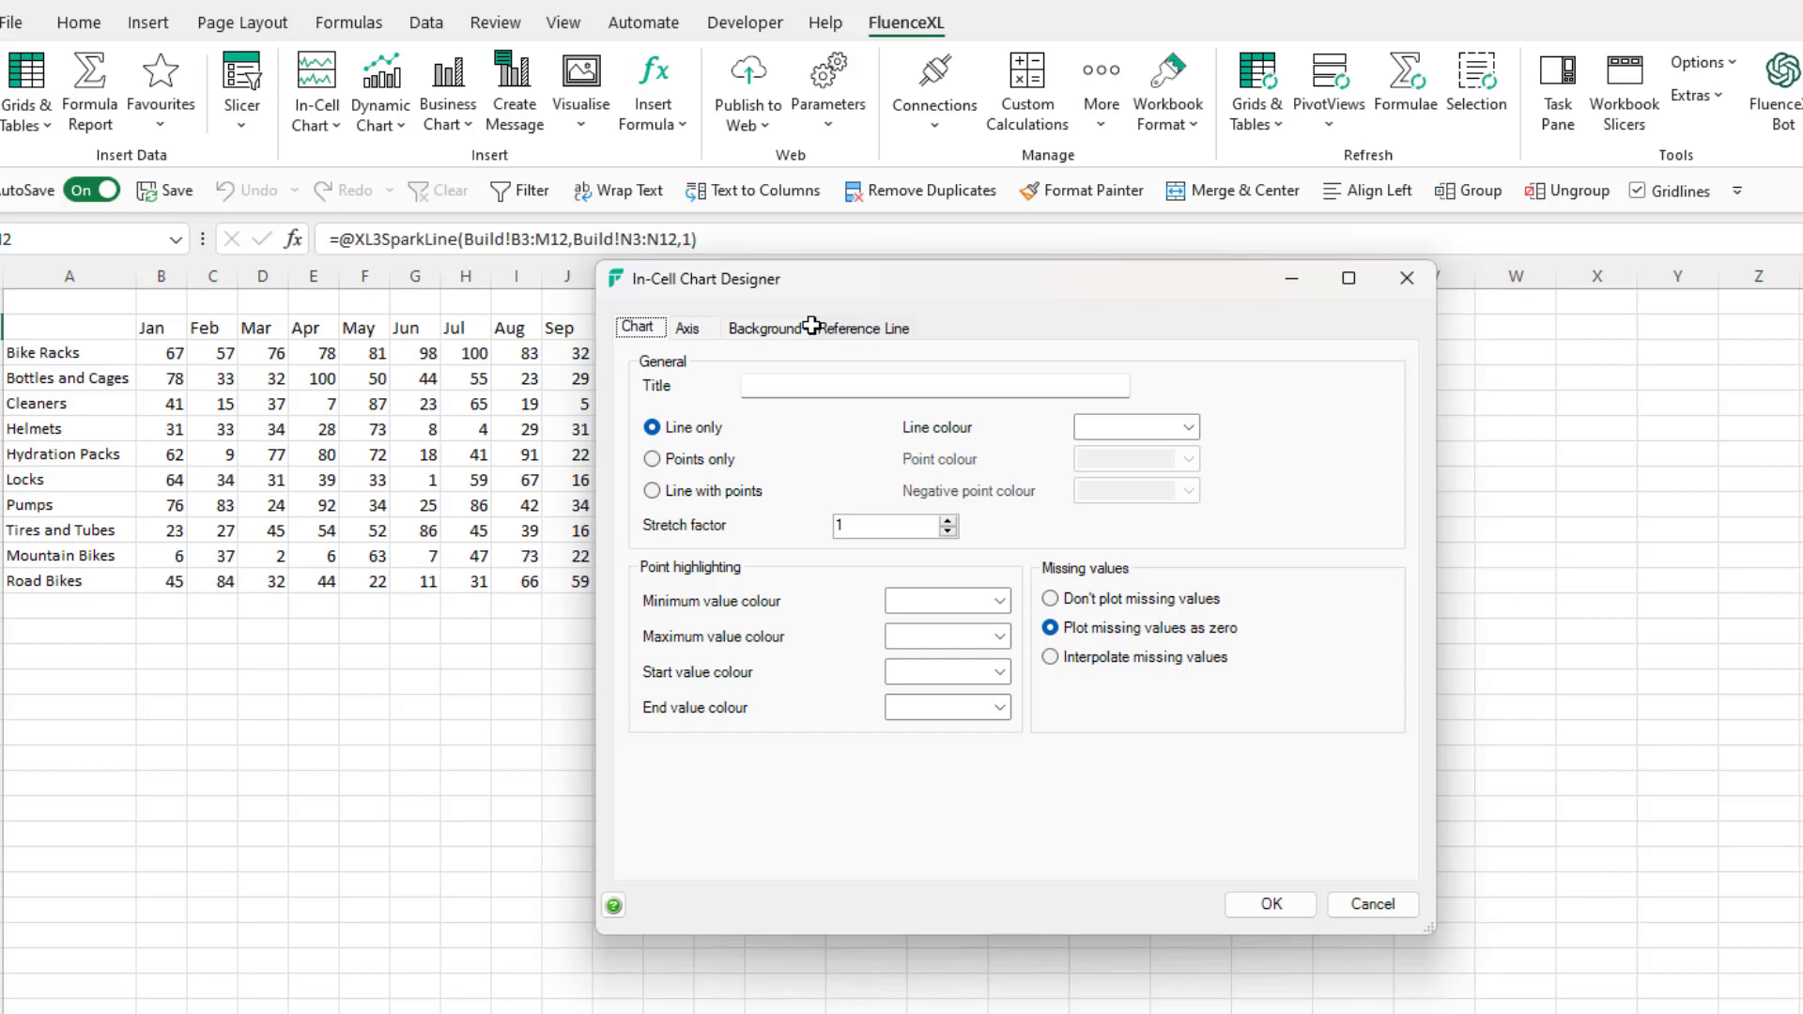
pyautogui.click(948, 522)
pyautogui.click(909, 386)
pyautogui.write('12 months')
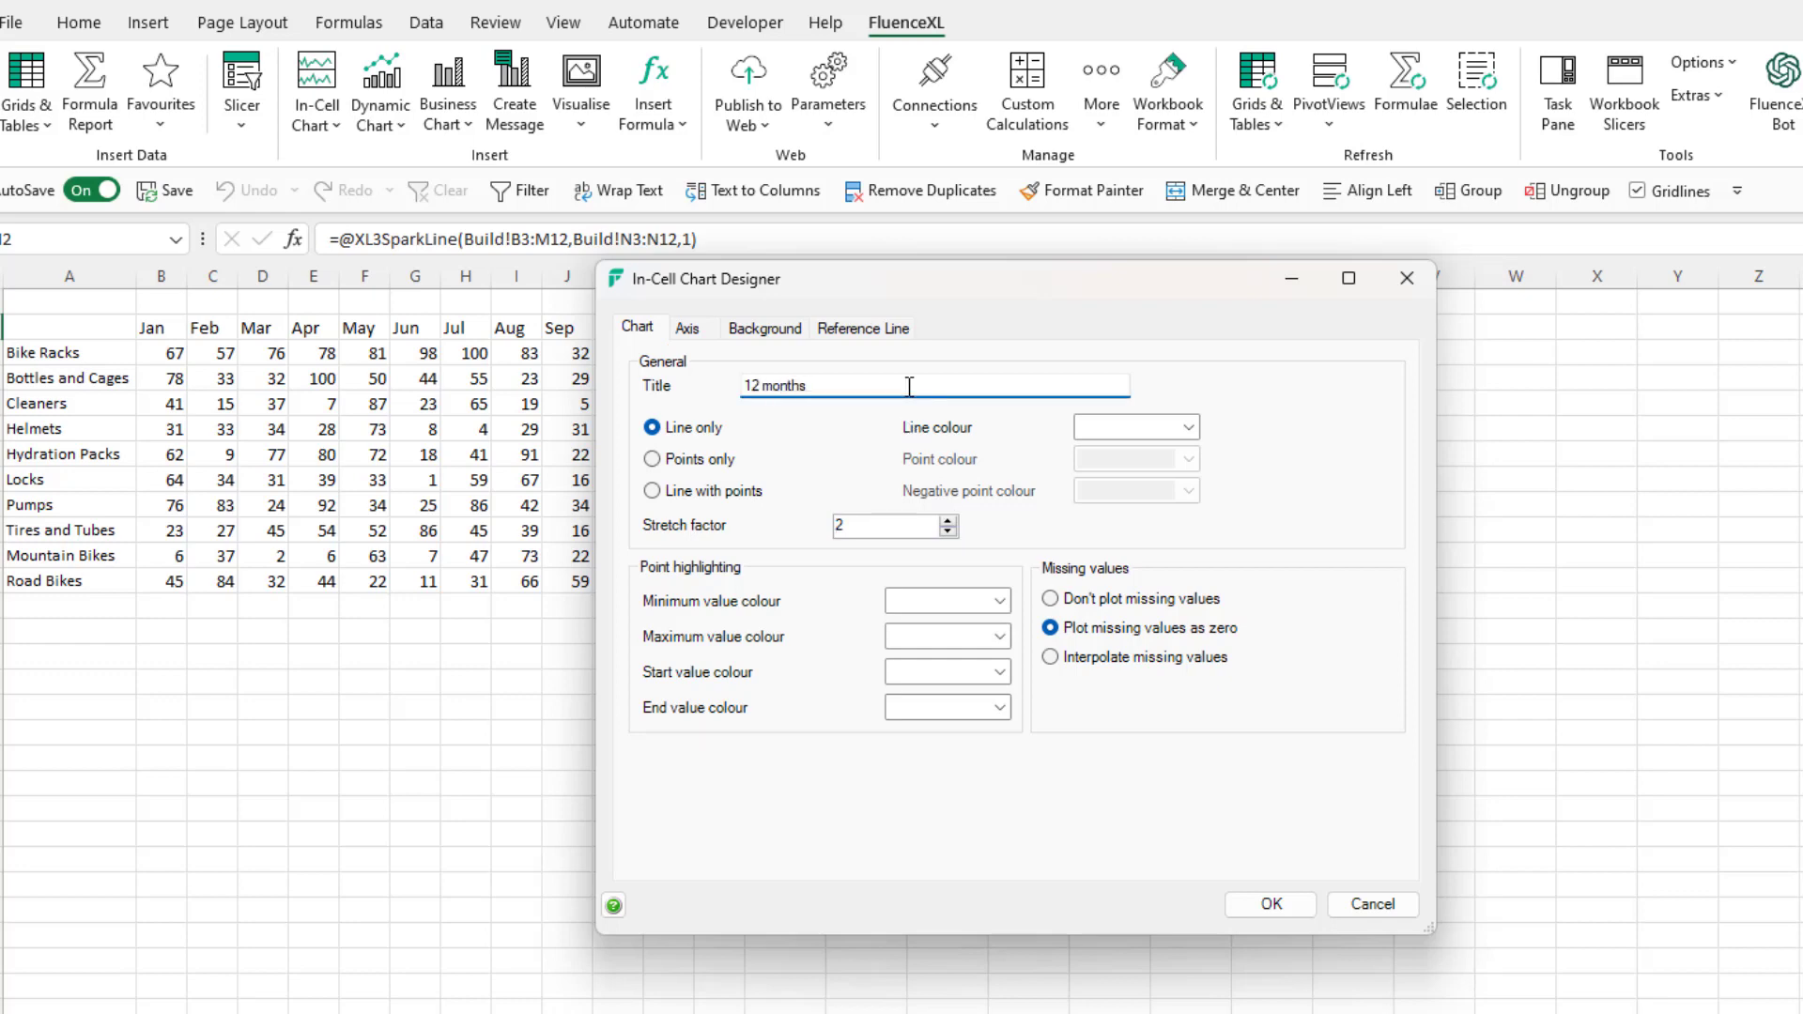
# - Turn on light grey period colouring with a period length of 3 and apply the chart design
pyautogui.click(688, 327)
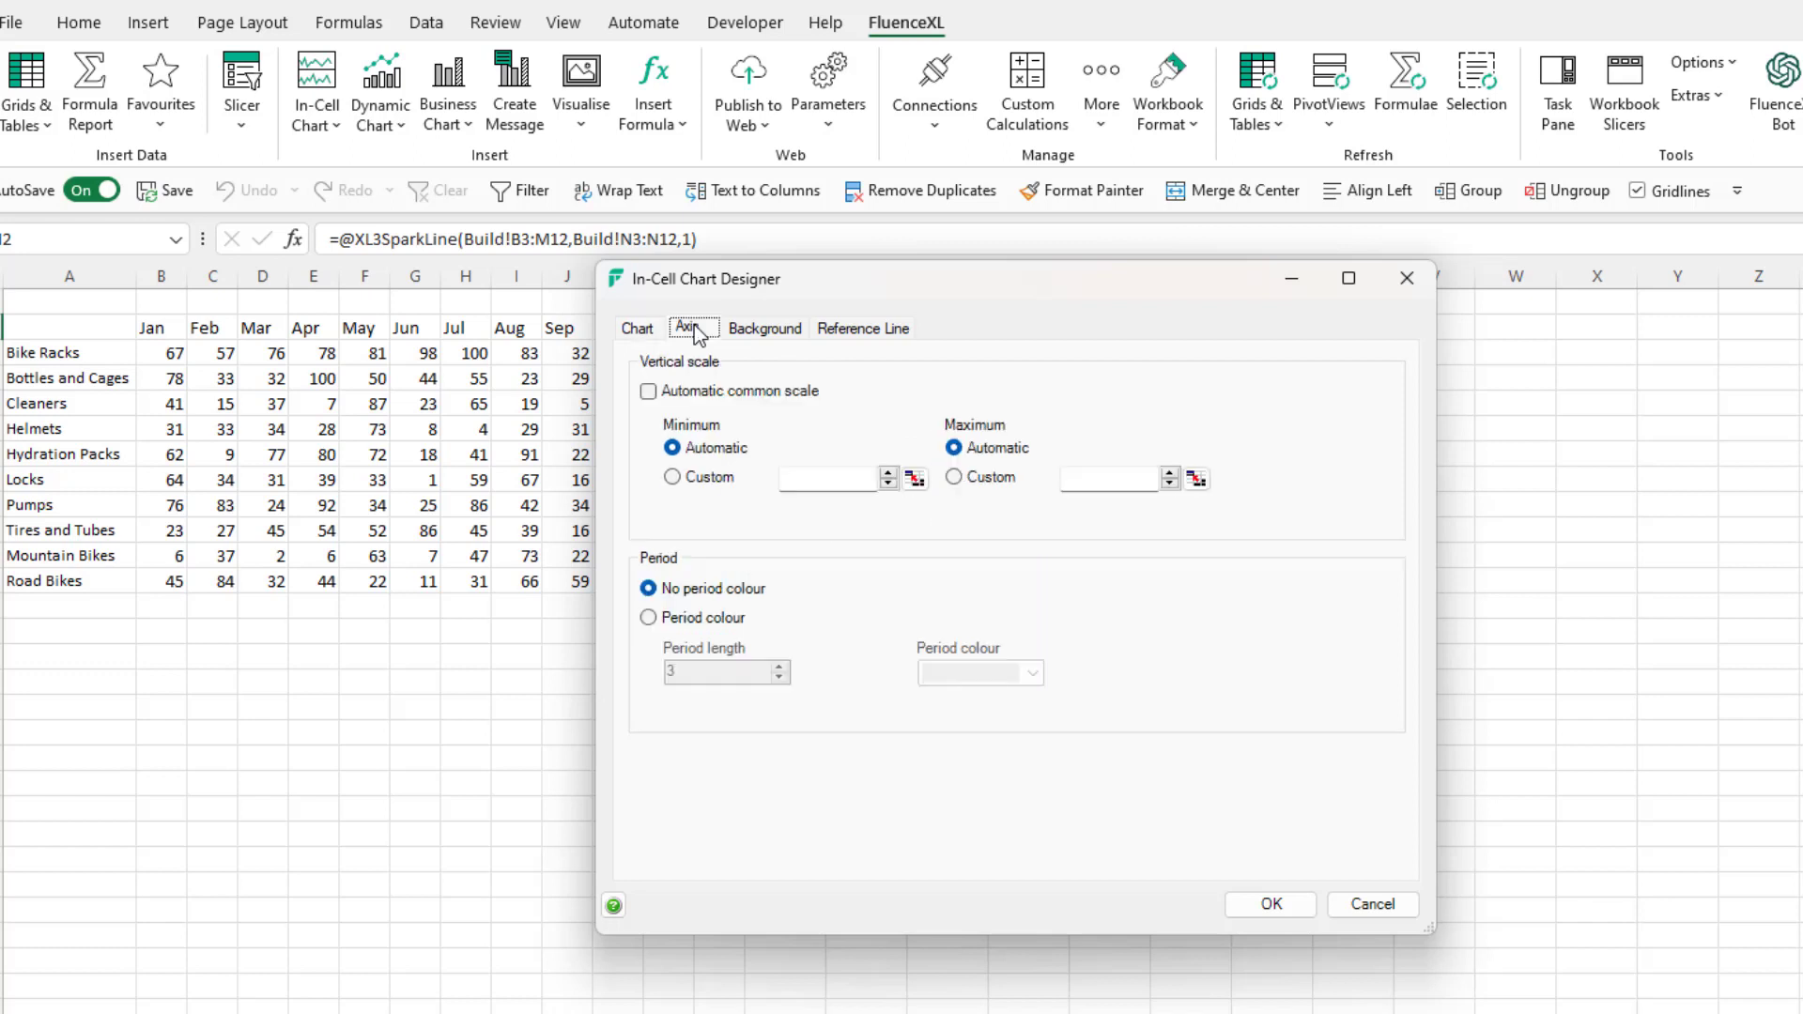
pyautogui.click(718, 617)
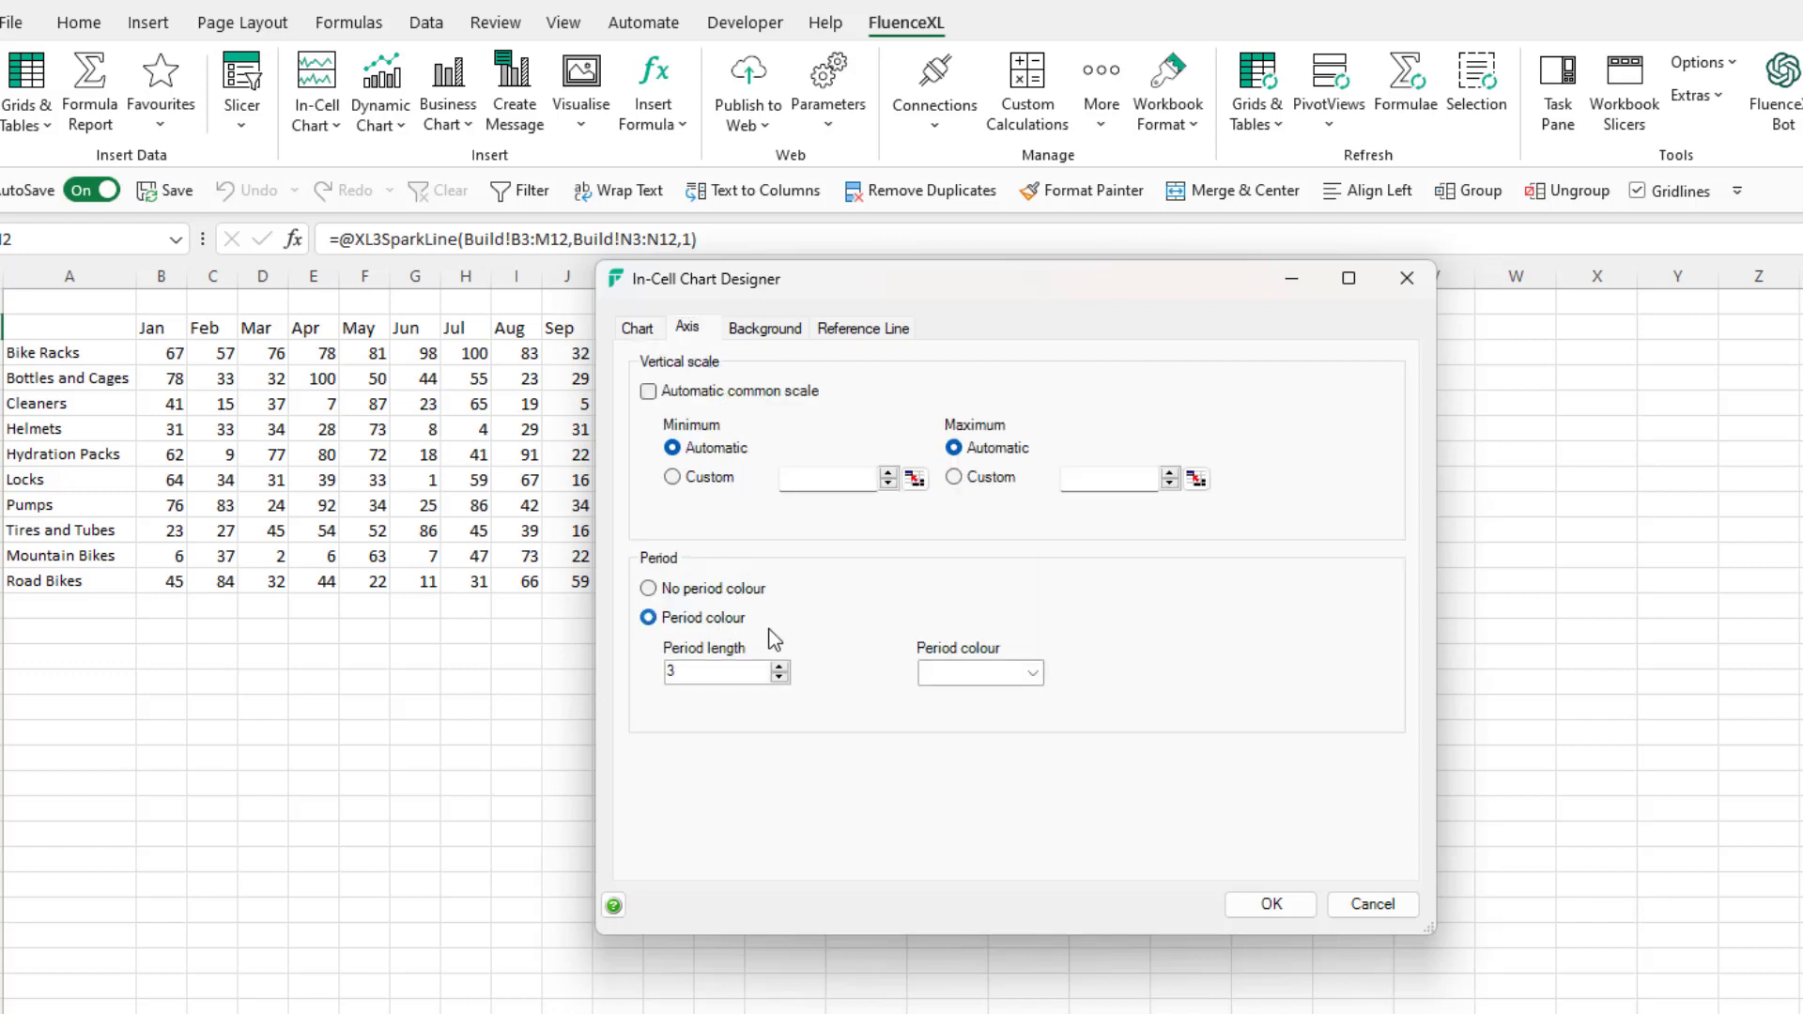
pyautogui.click(1033, 673)
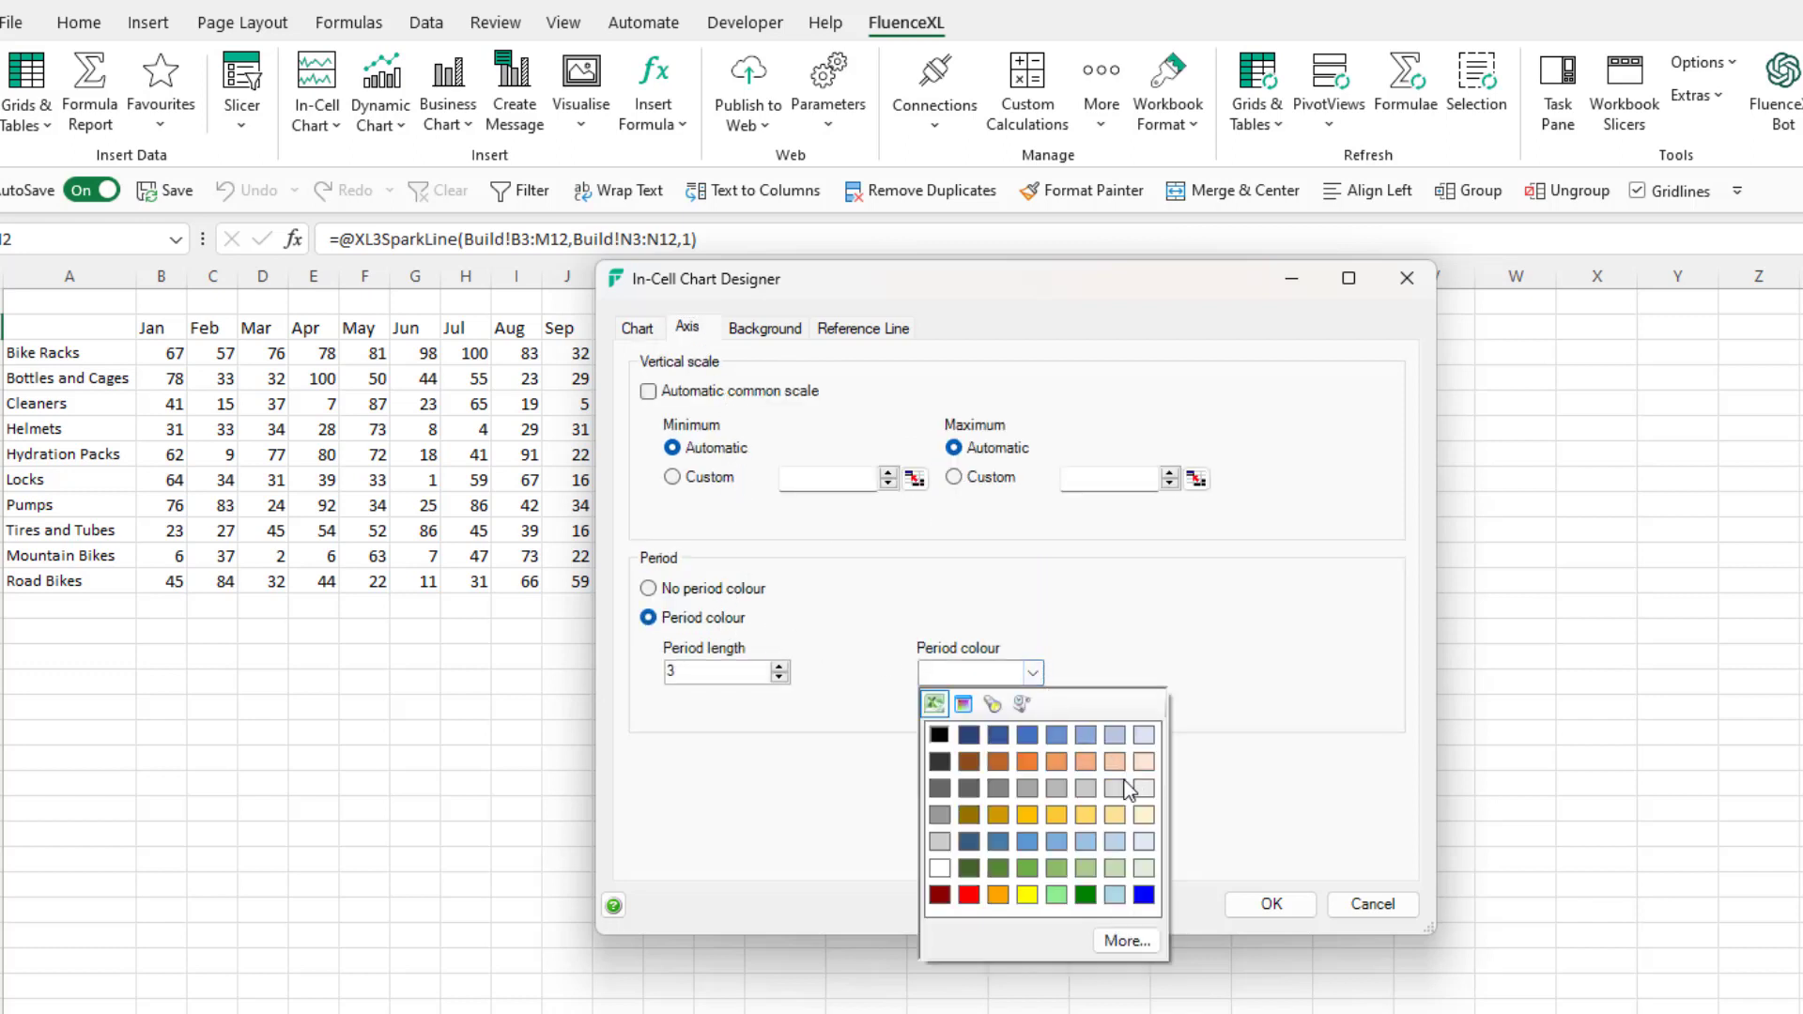
pyautogui.click(1117, 794)
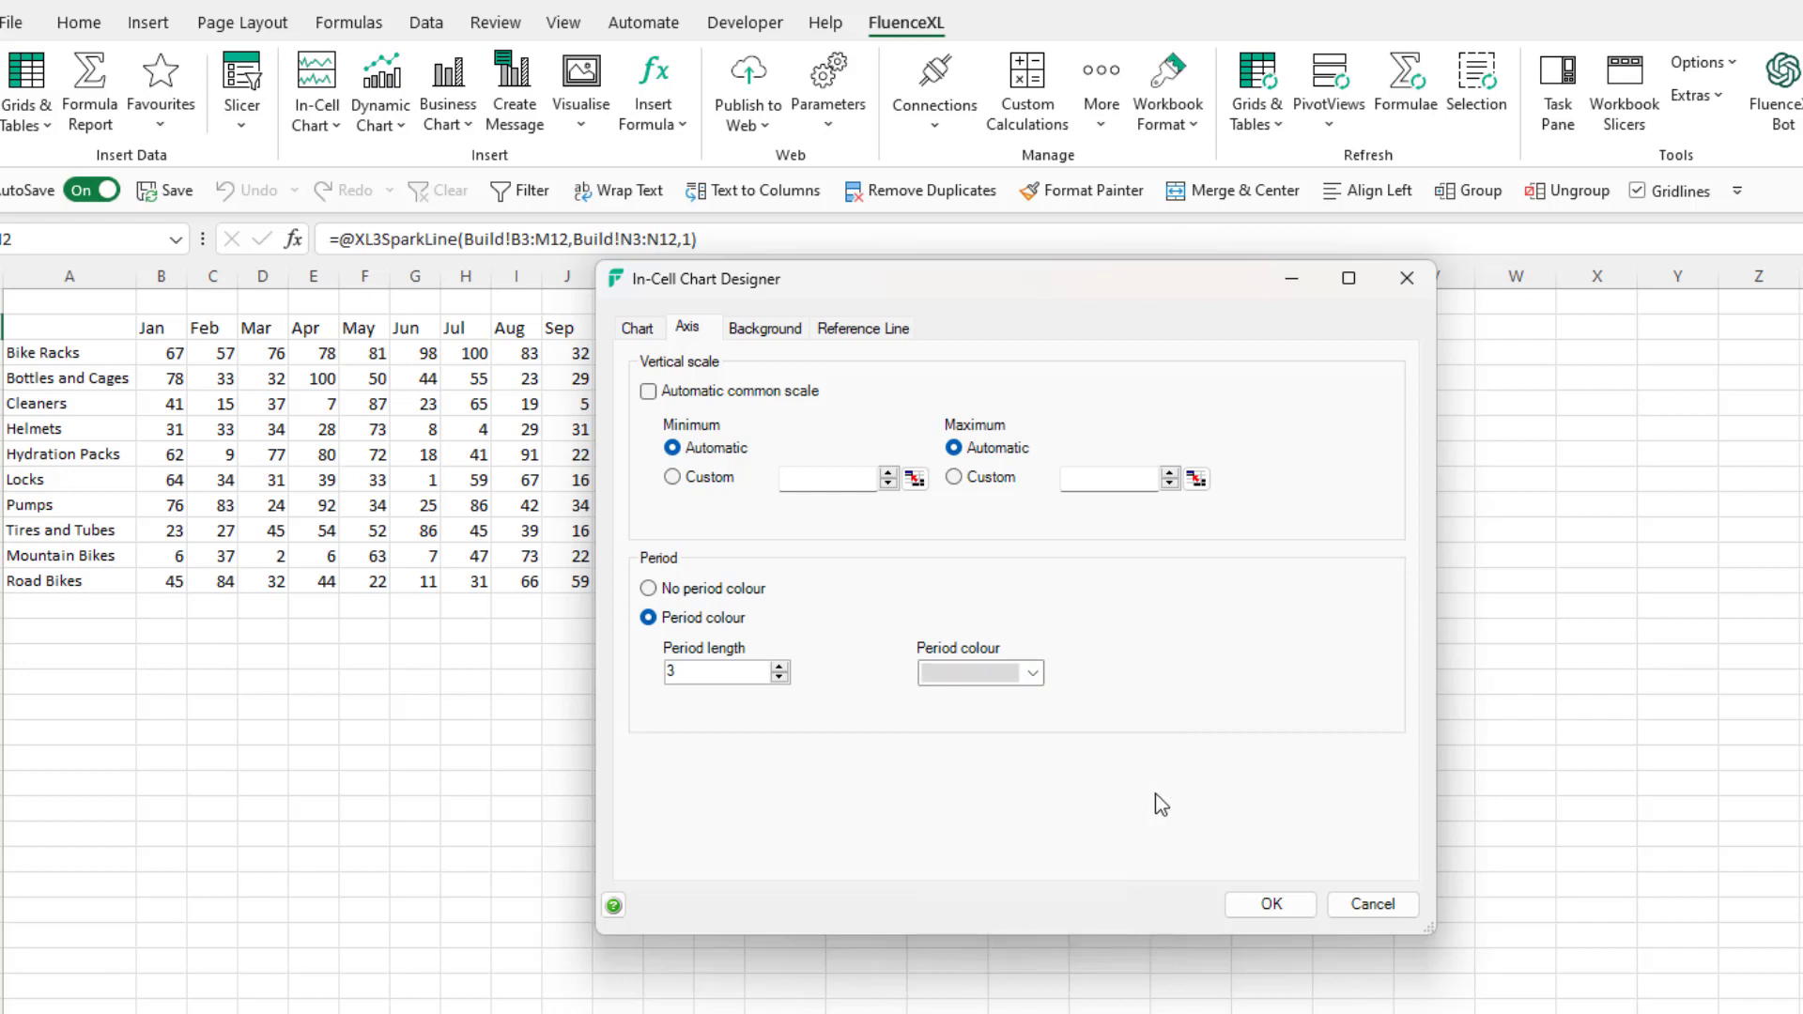
pyautogui.click(1277, 905)
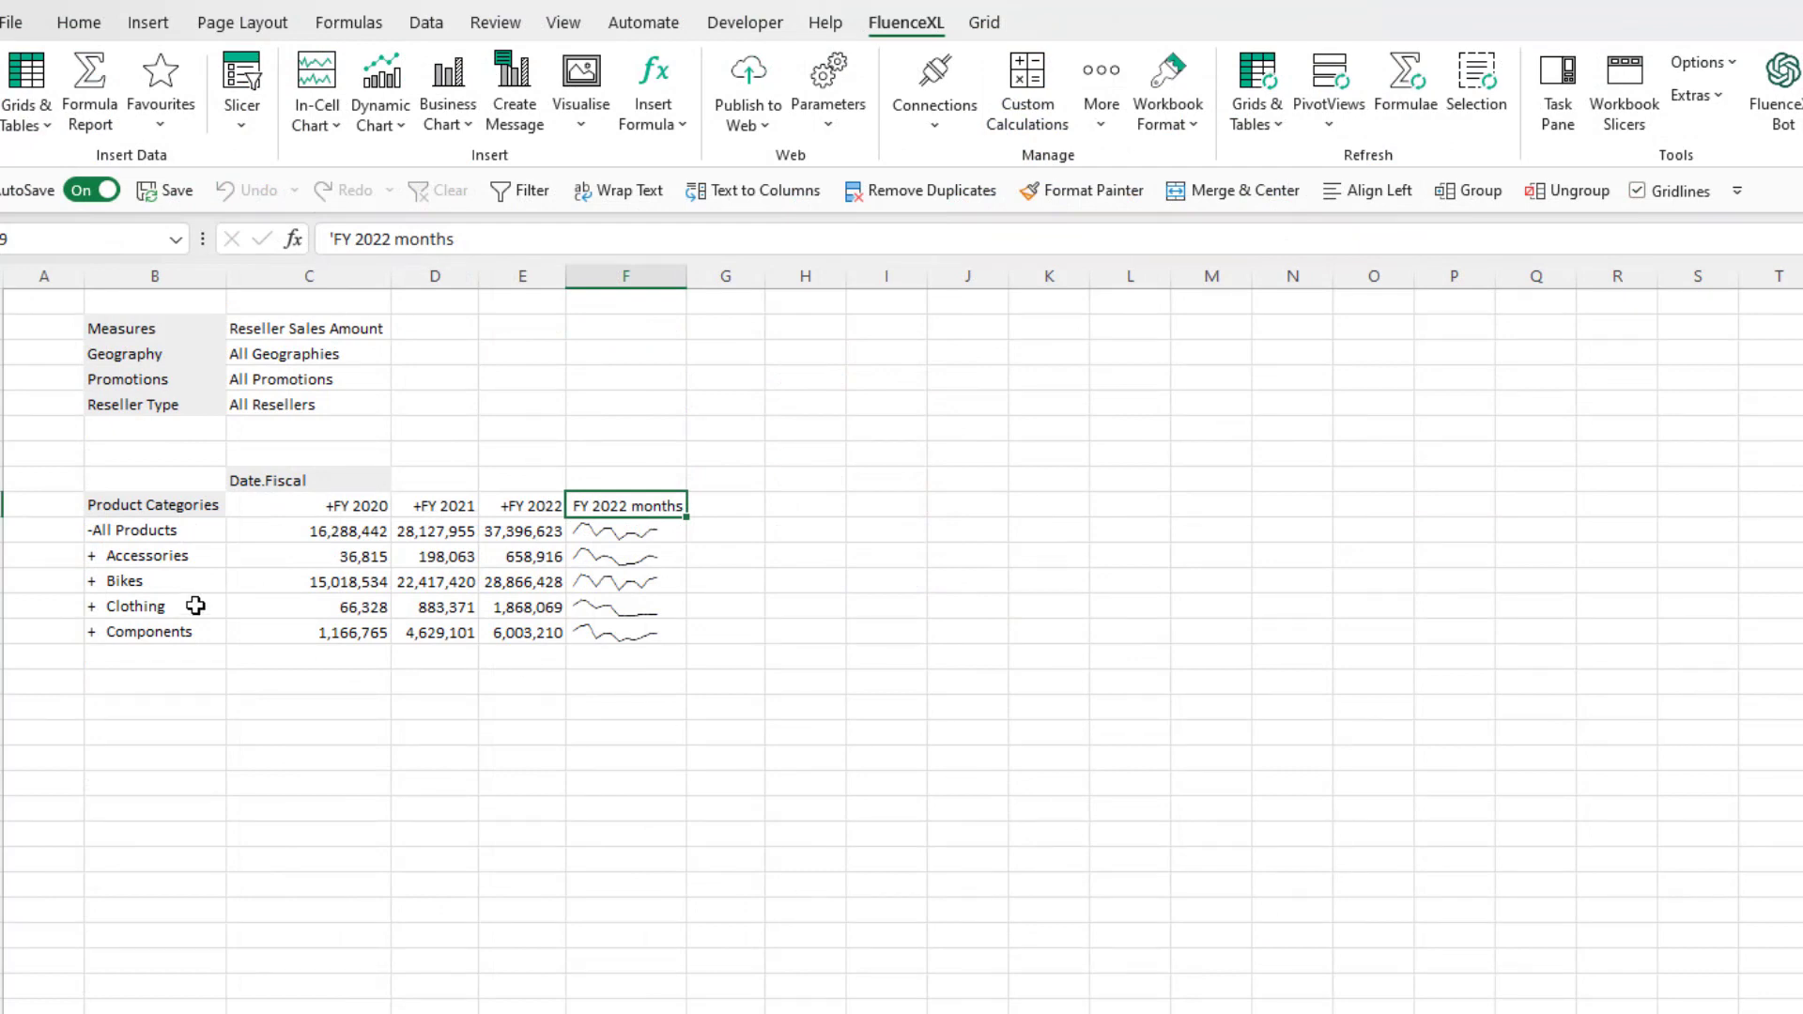
# - Drill into the Bikes and Accessories categories in the grid that has the FY 2022 months charts
pyautogui.click(153, 579)
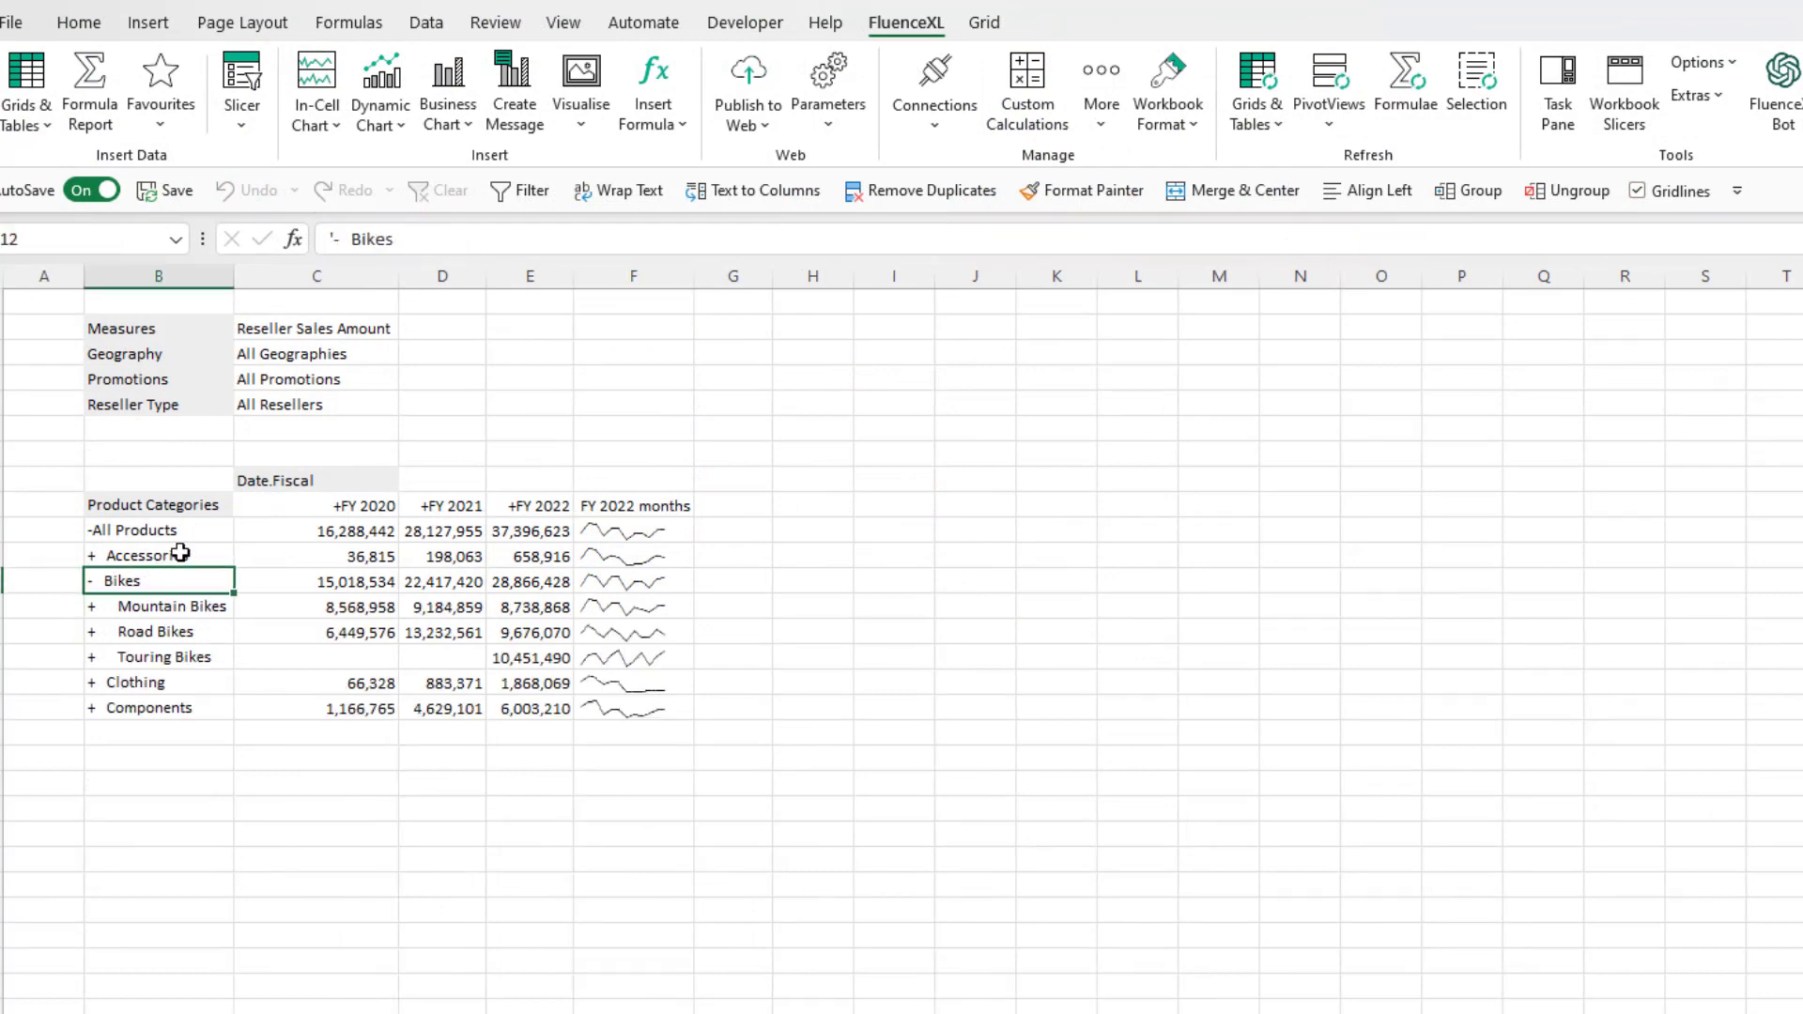
pyautogui.doubleClick(178, 553)
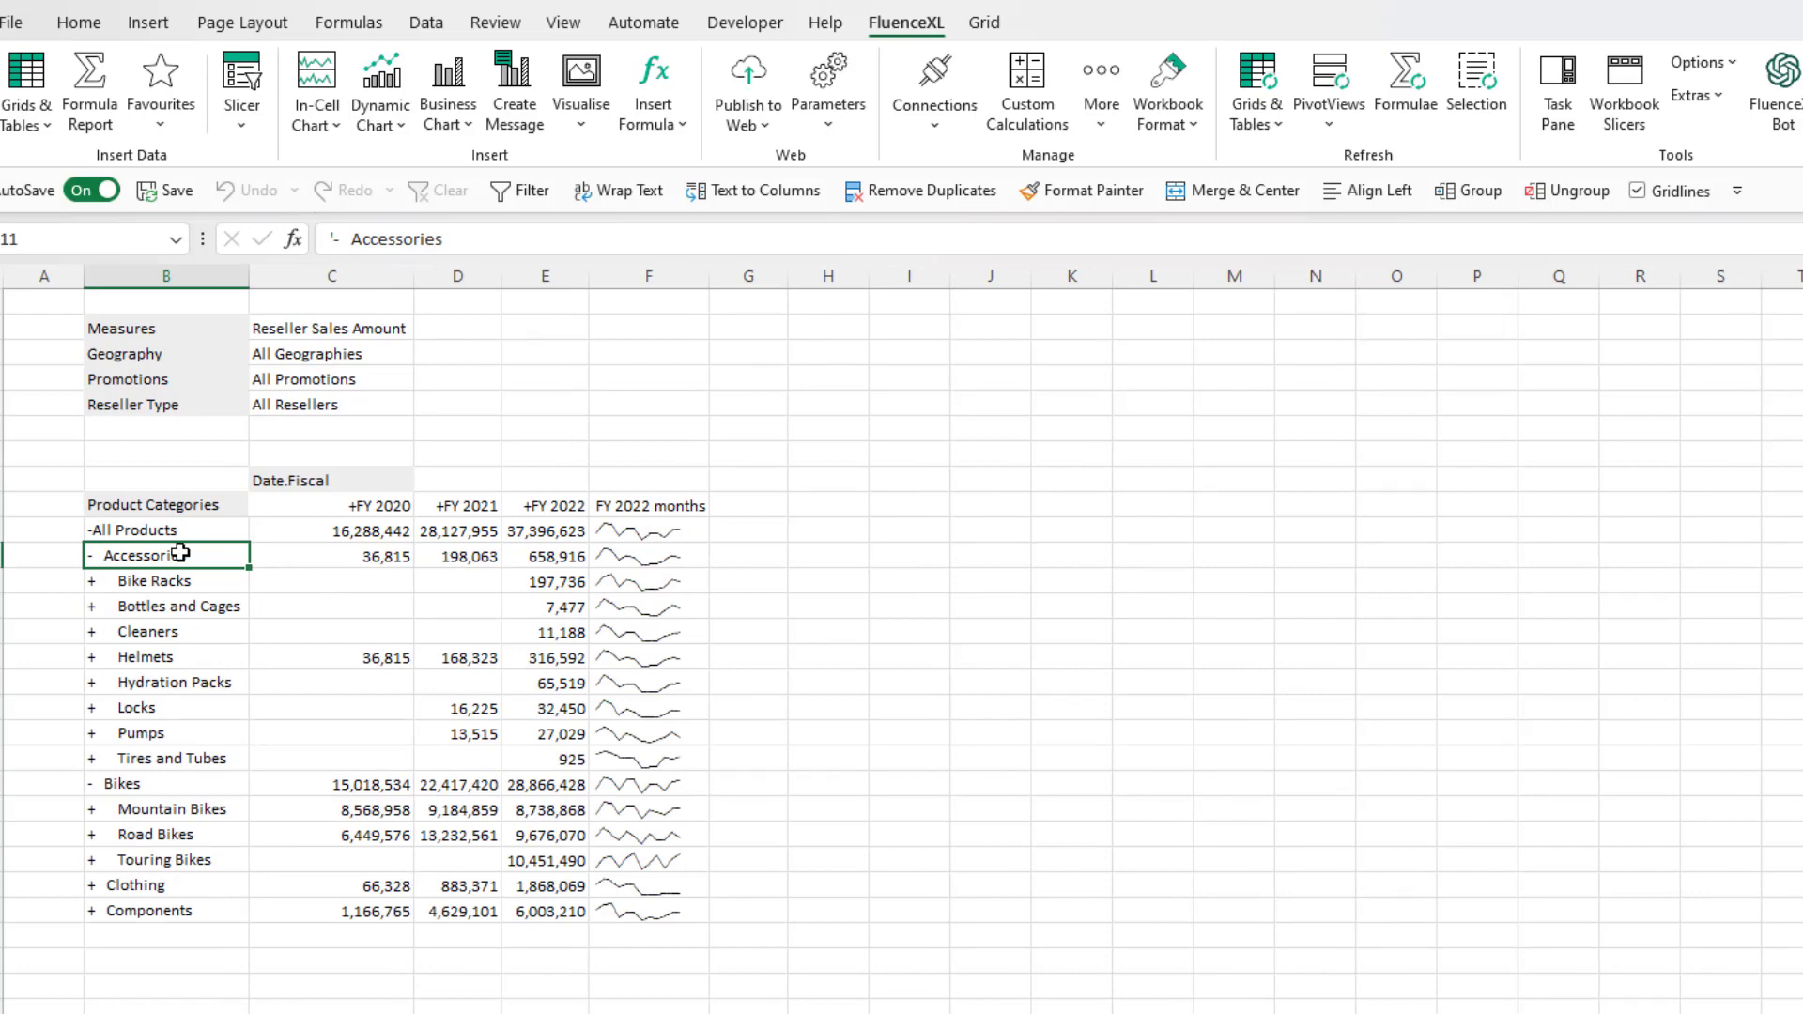
pyautogui.doubleClick(179, 553)
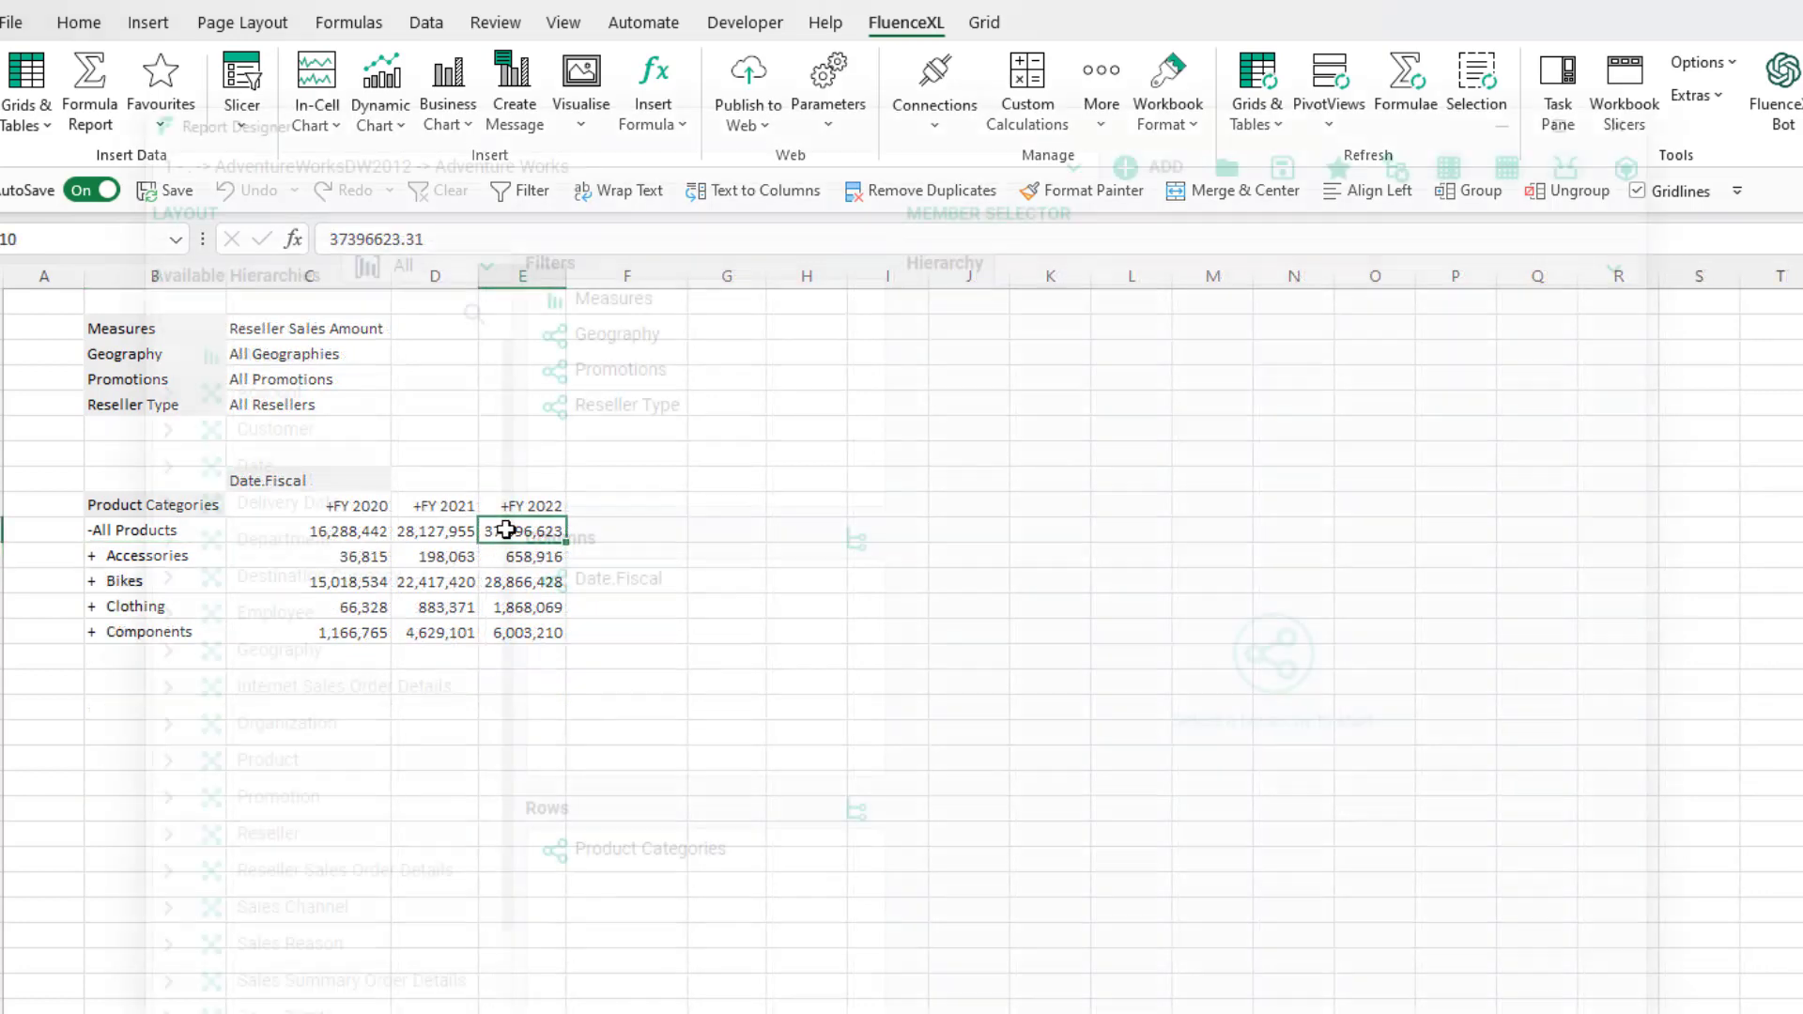
# - Add the children of FY 2022 to the Date.Fiscal column selections in the report layout
pyautogui.click(662, 583)
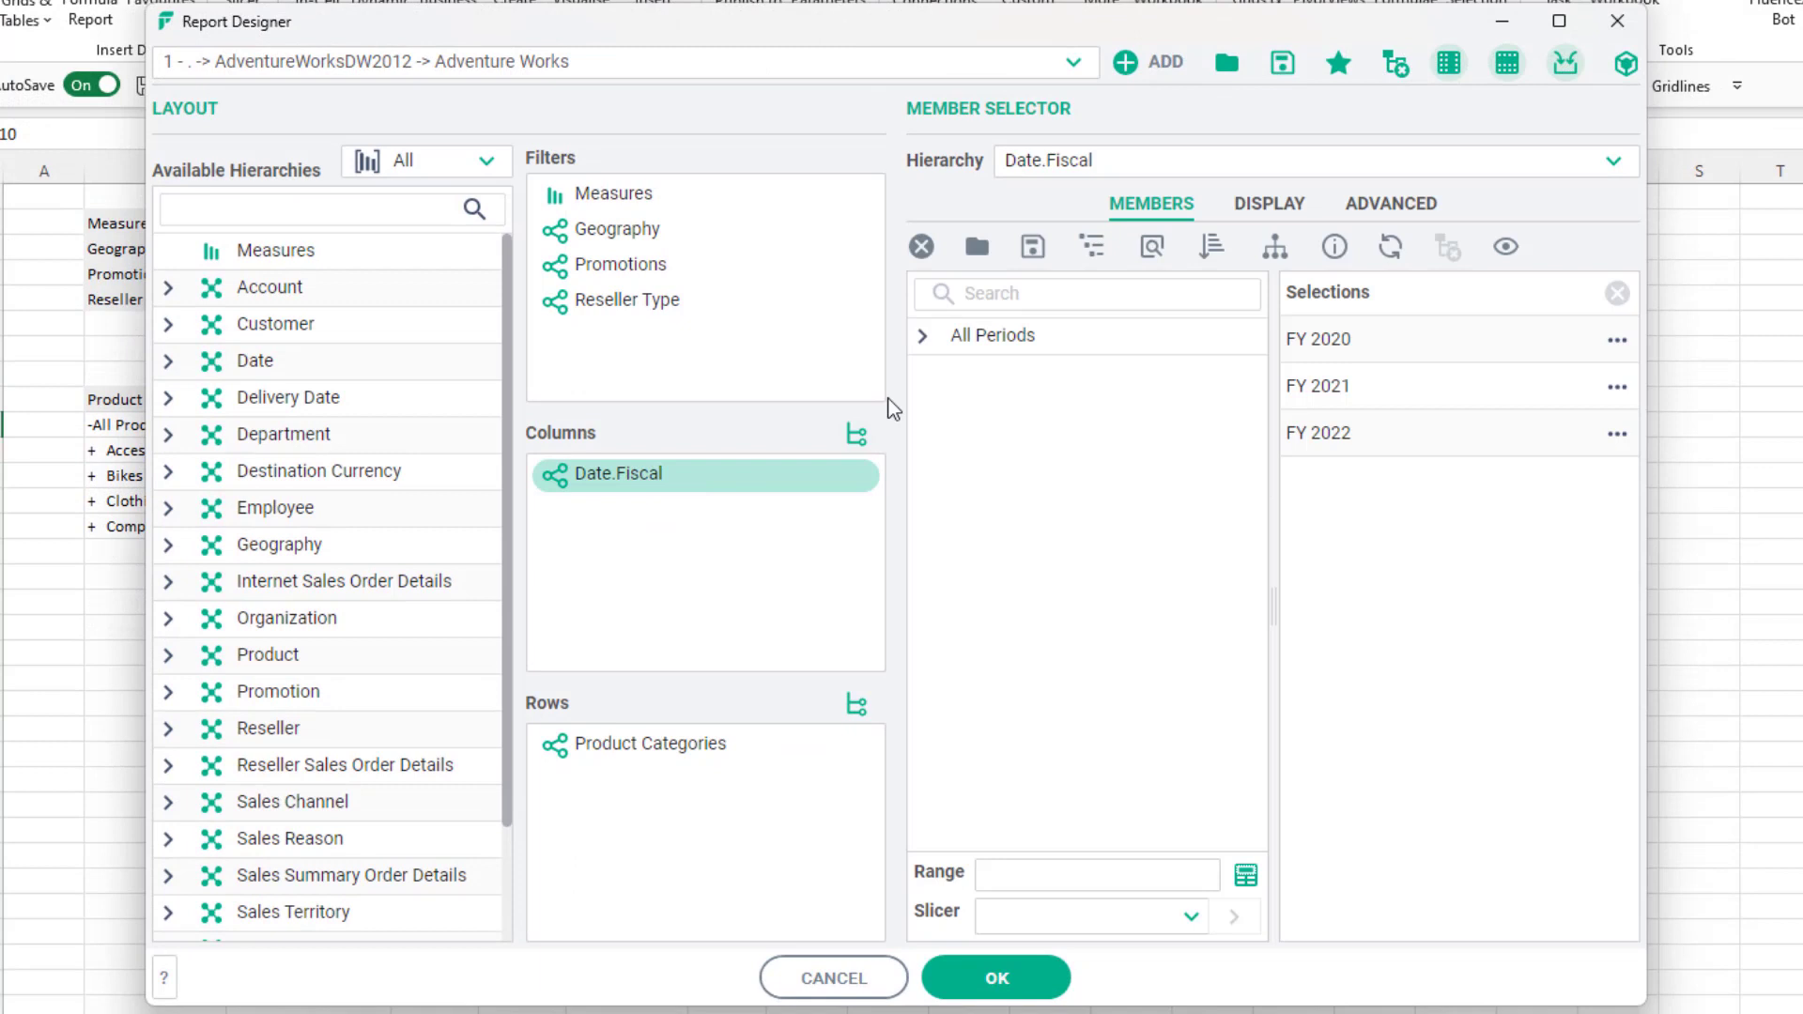
pyautogui.click(922, 336)
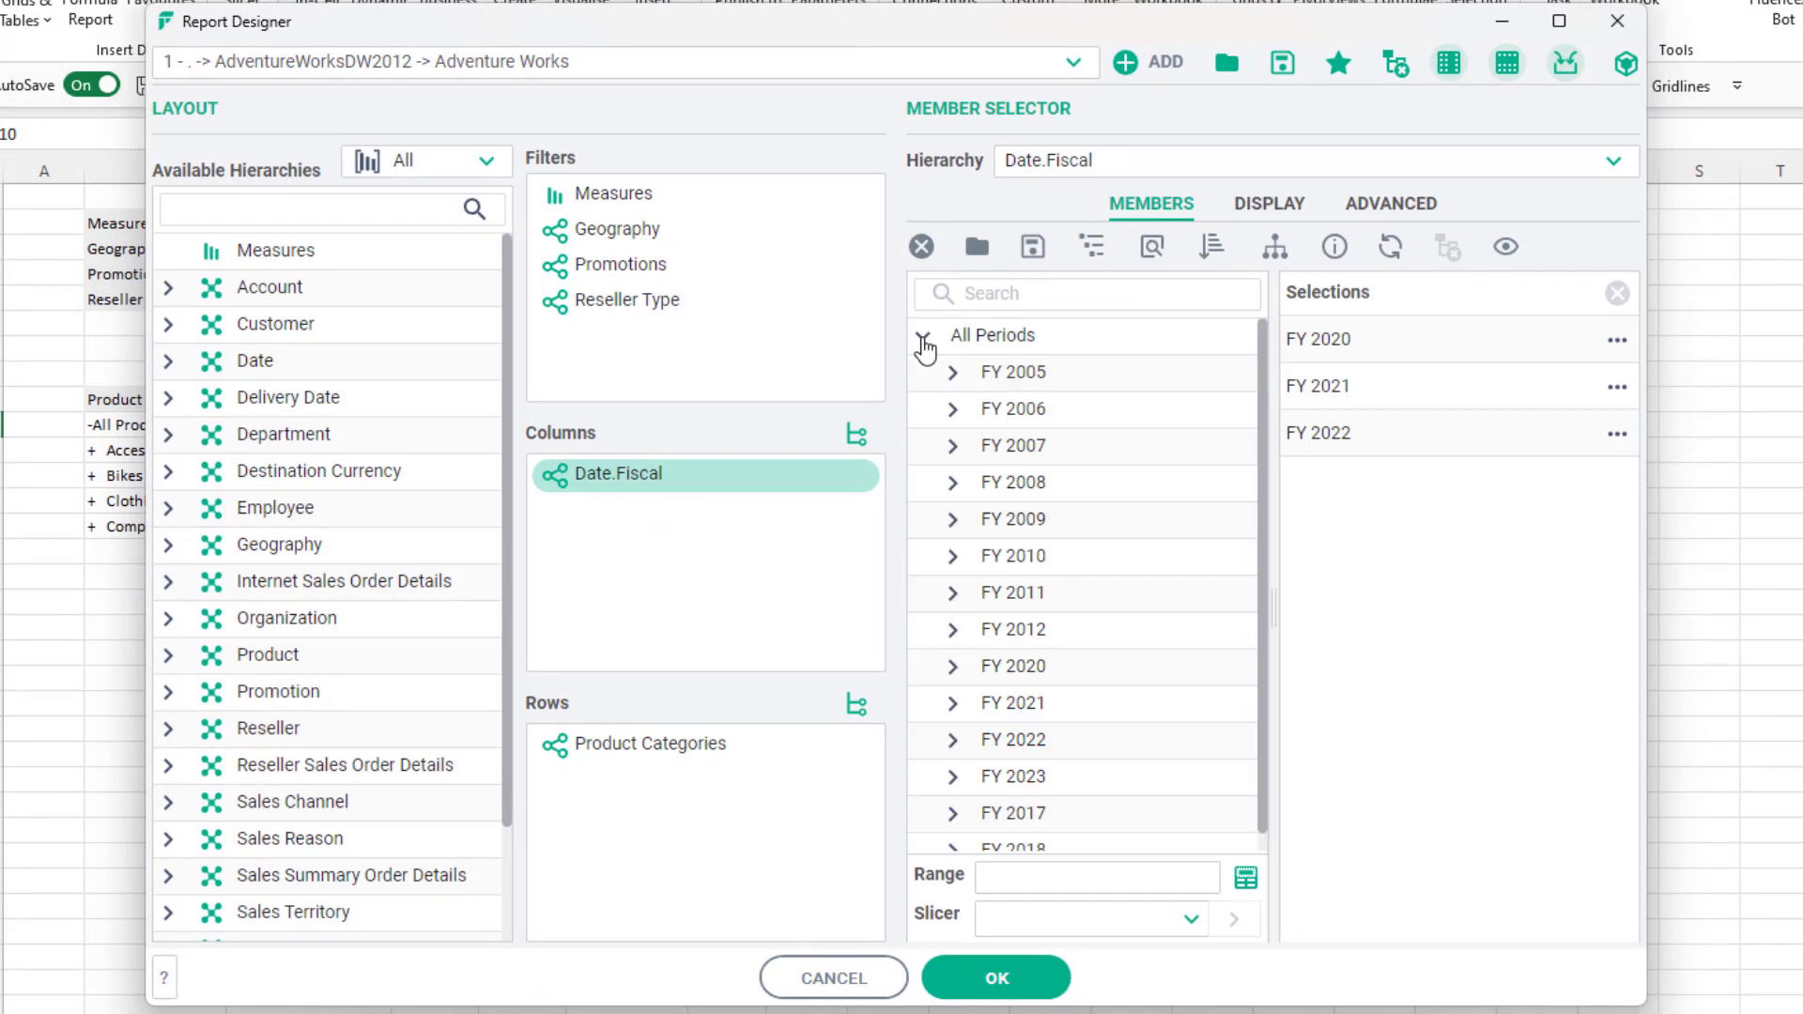
pyautogui.moveTo(1066, 742); pyautogui.dragTo(1461, 734)
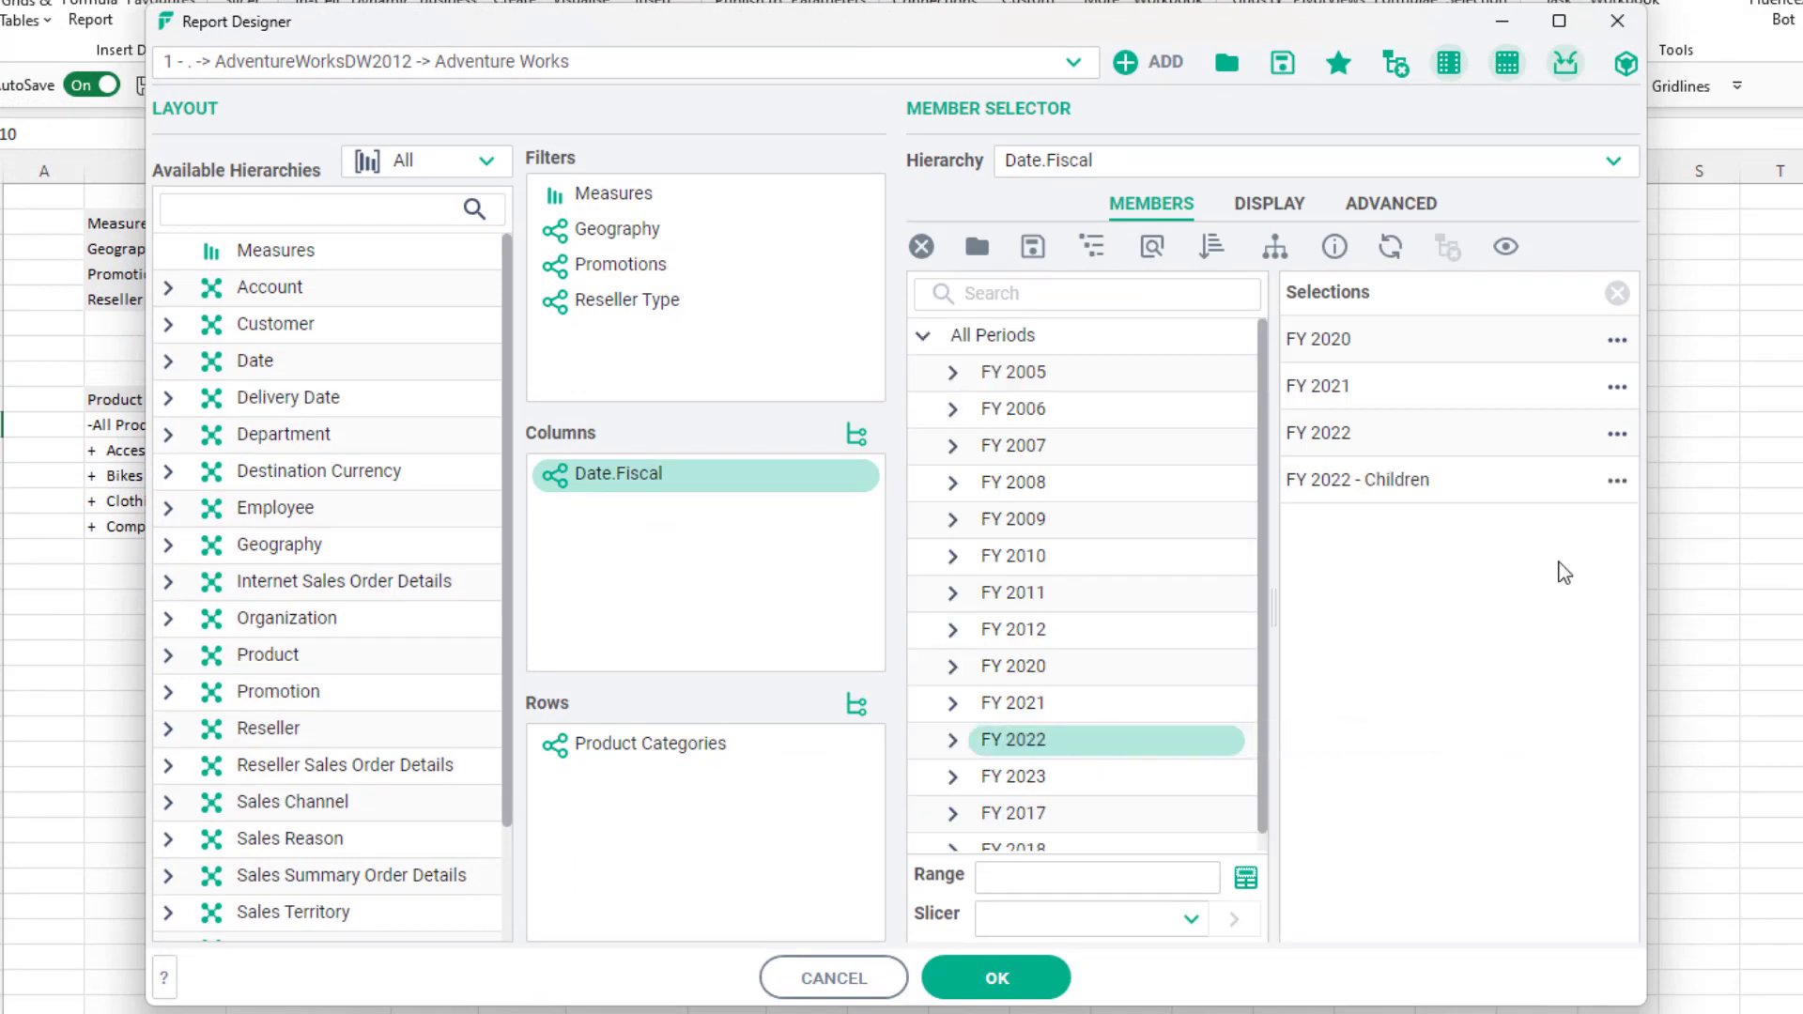
# - Turn the FY 2022 - Children selection into a SparkLine in-cell chart based on the Date.Fiscal hierarchy
pyautogui.click(1616, 481)
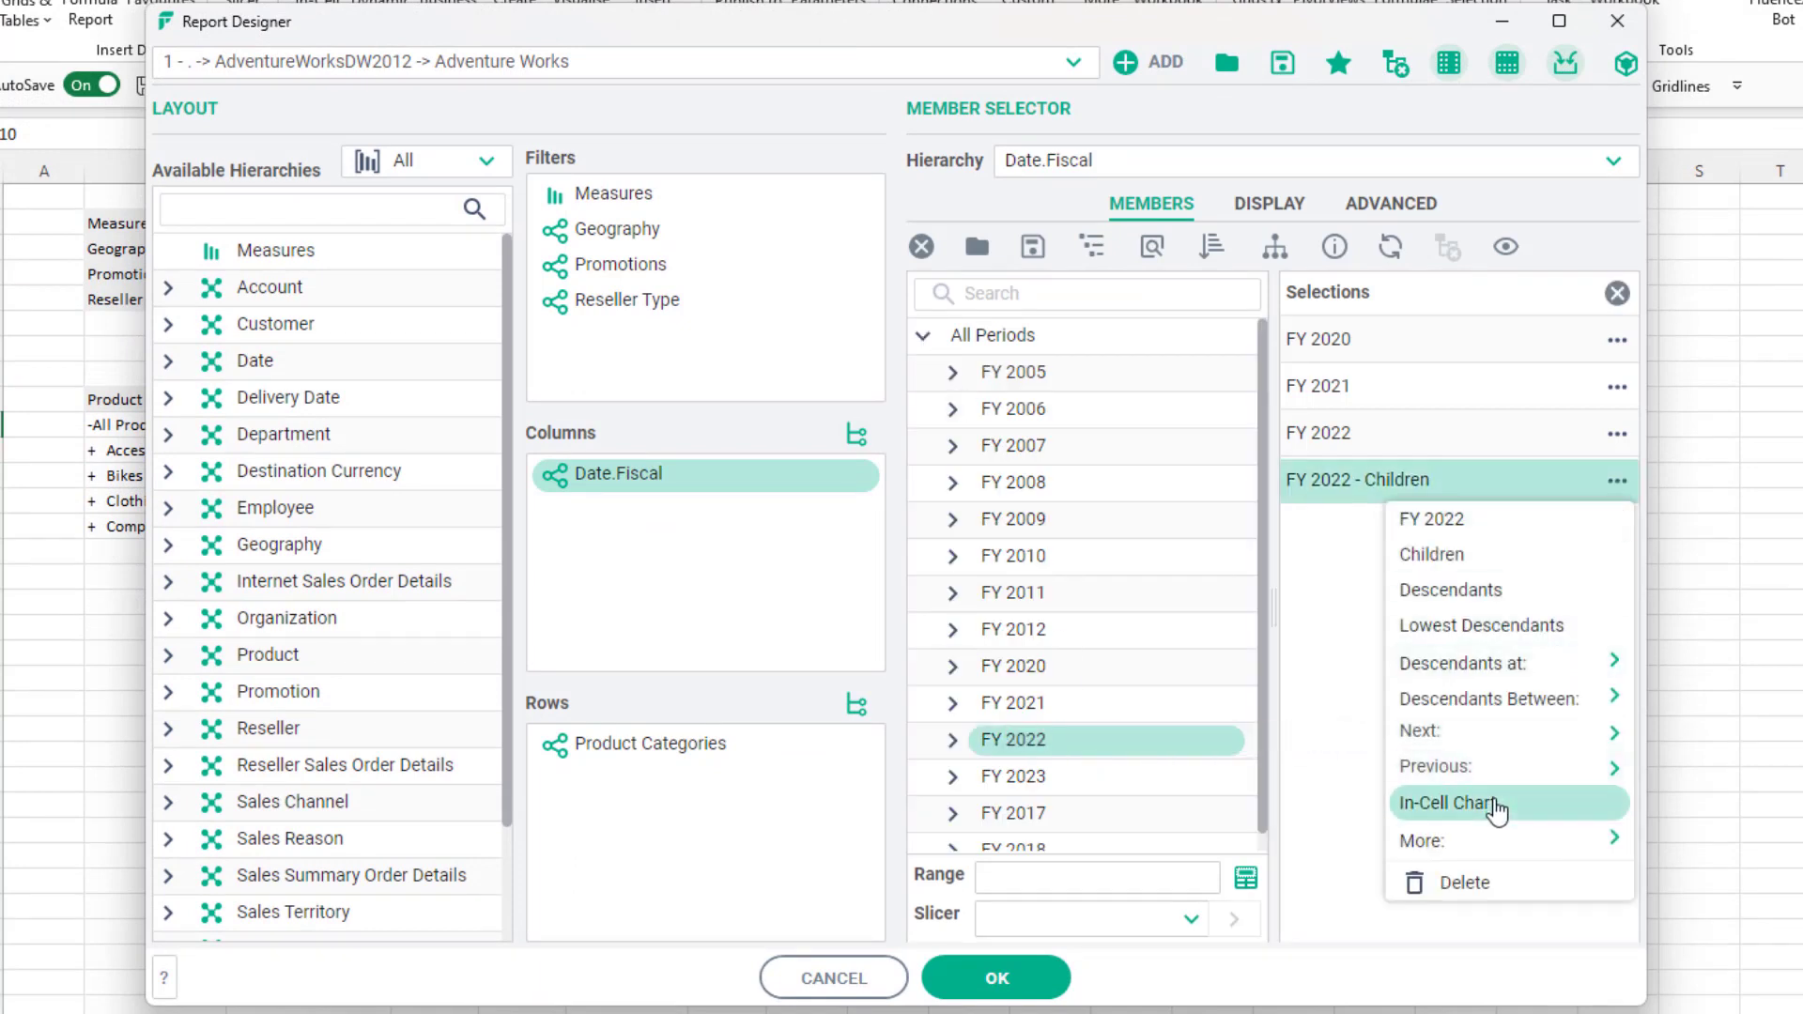
pyautogui.click(1494, 805)
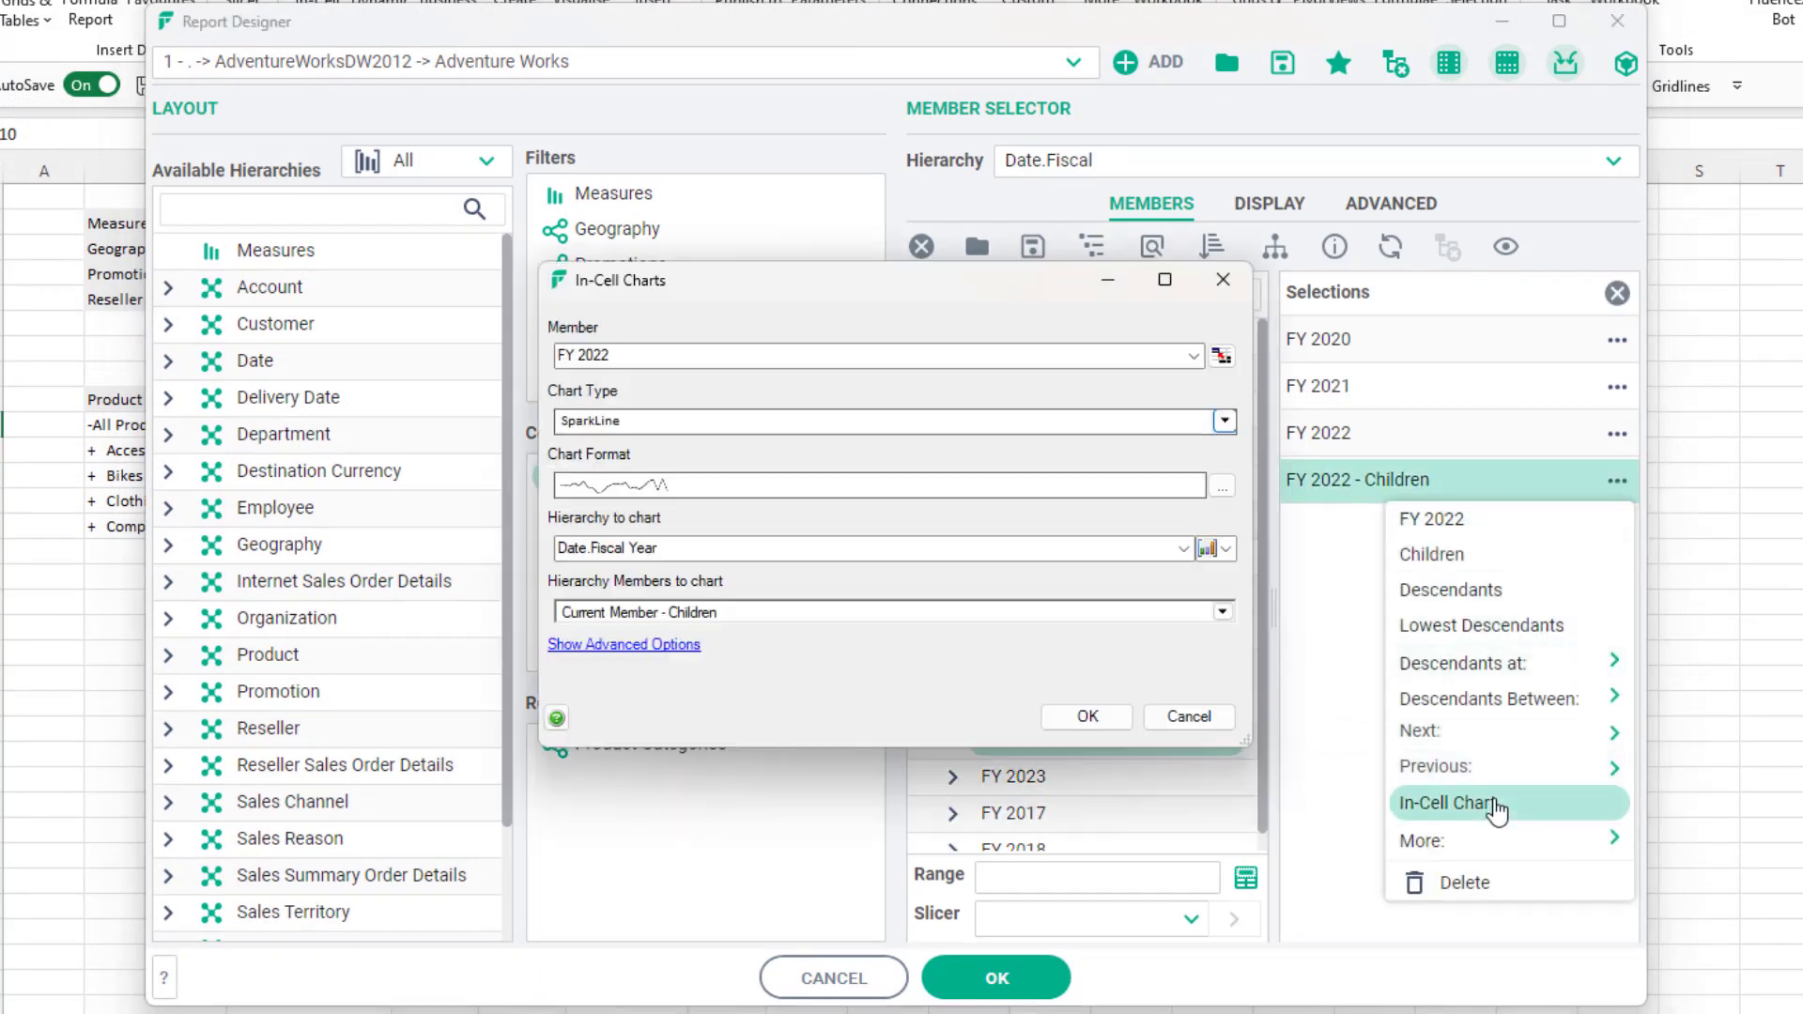
pyautogui.click(1182, 547)
pyautogui.click(569, 634)
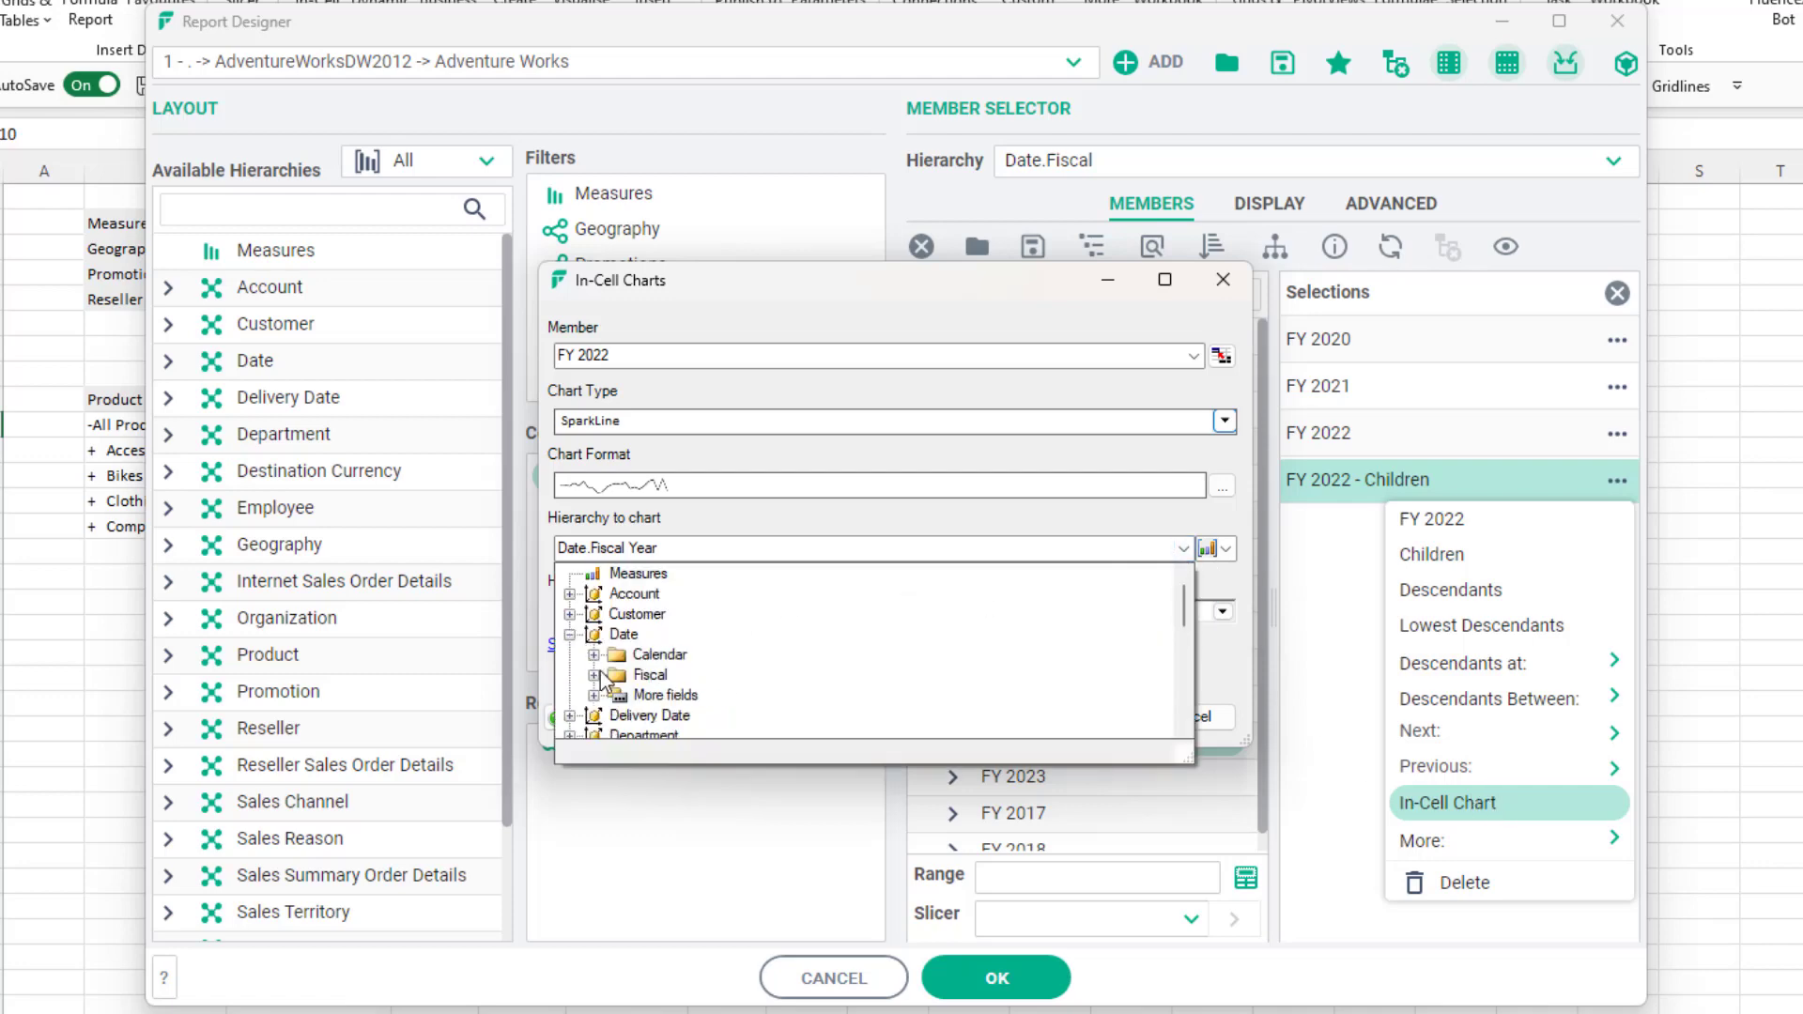
pyautogui.click(585, 675)
pyautogui.click(683, 617)
# - Set the members to chart to the current member's descendants at Month and apply the chart and report layout
pyautogui.click(819, 612)
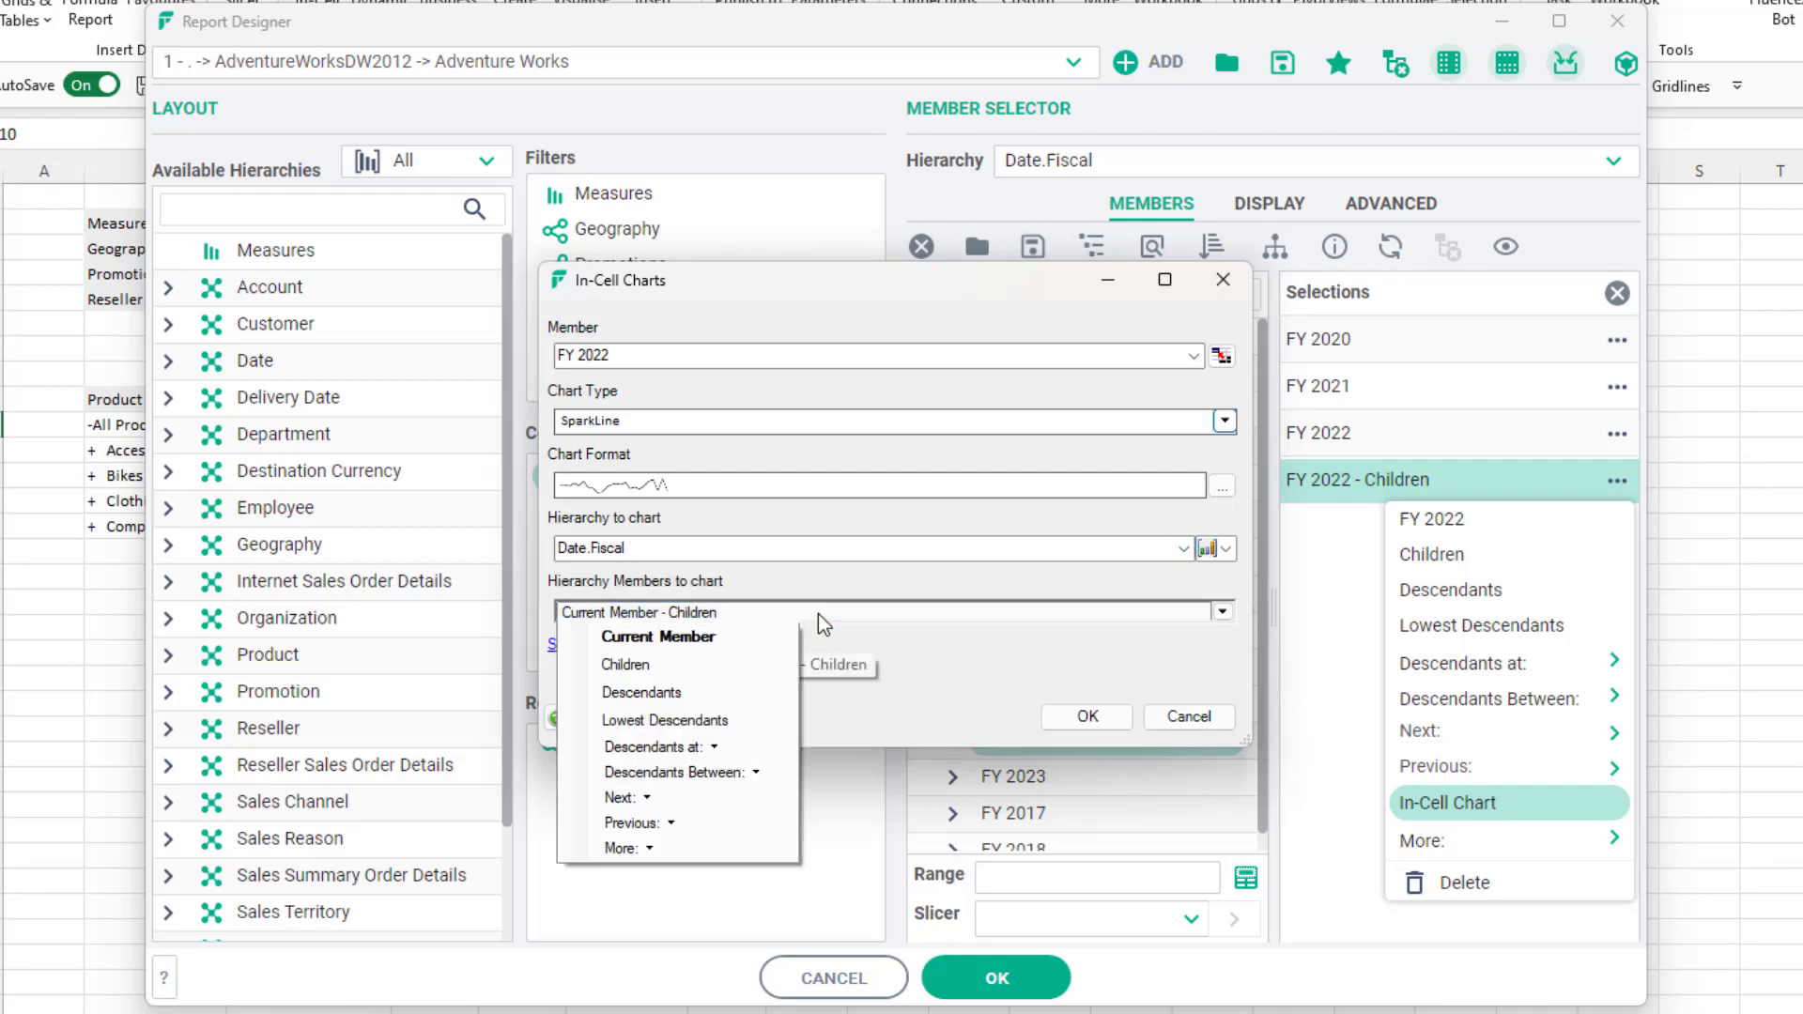
pyautogui.click(713, 748)
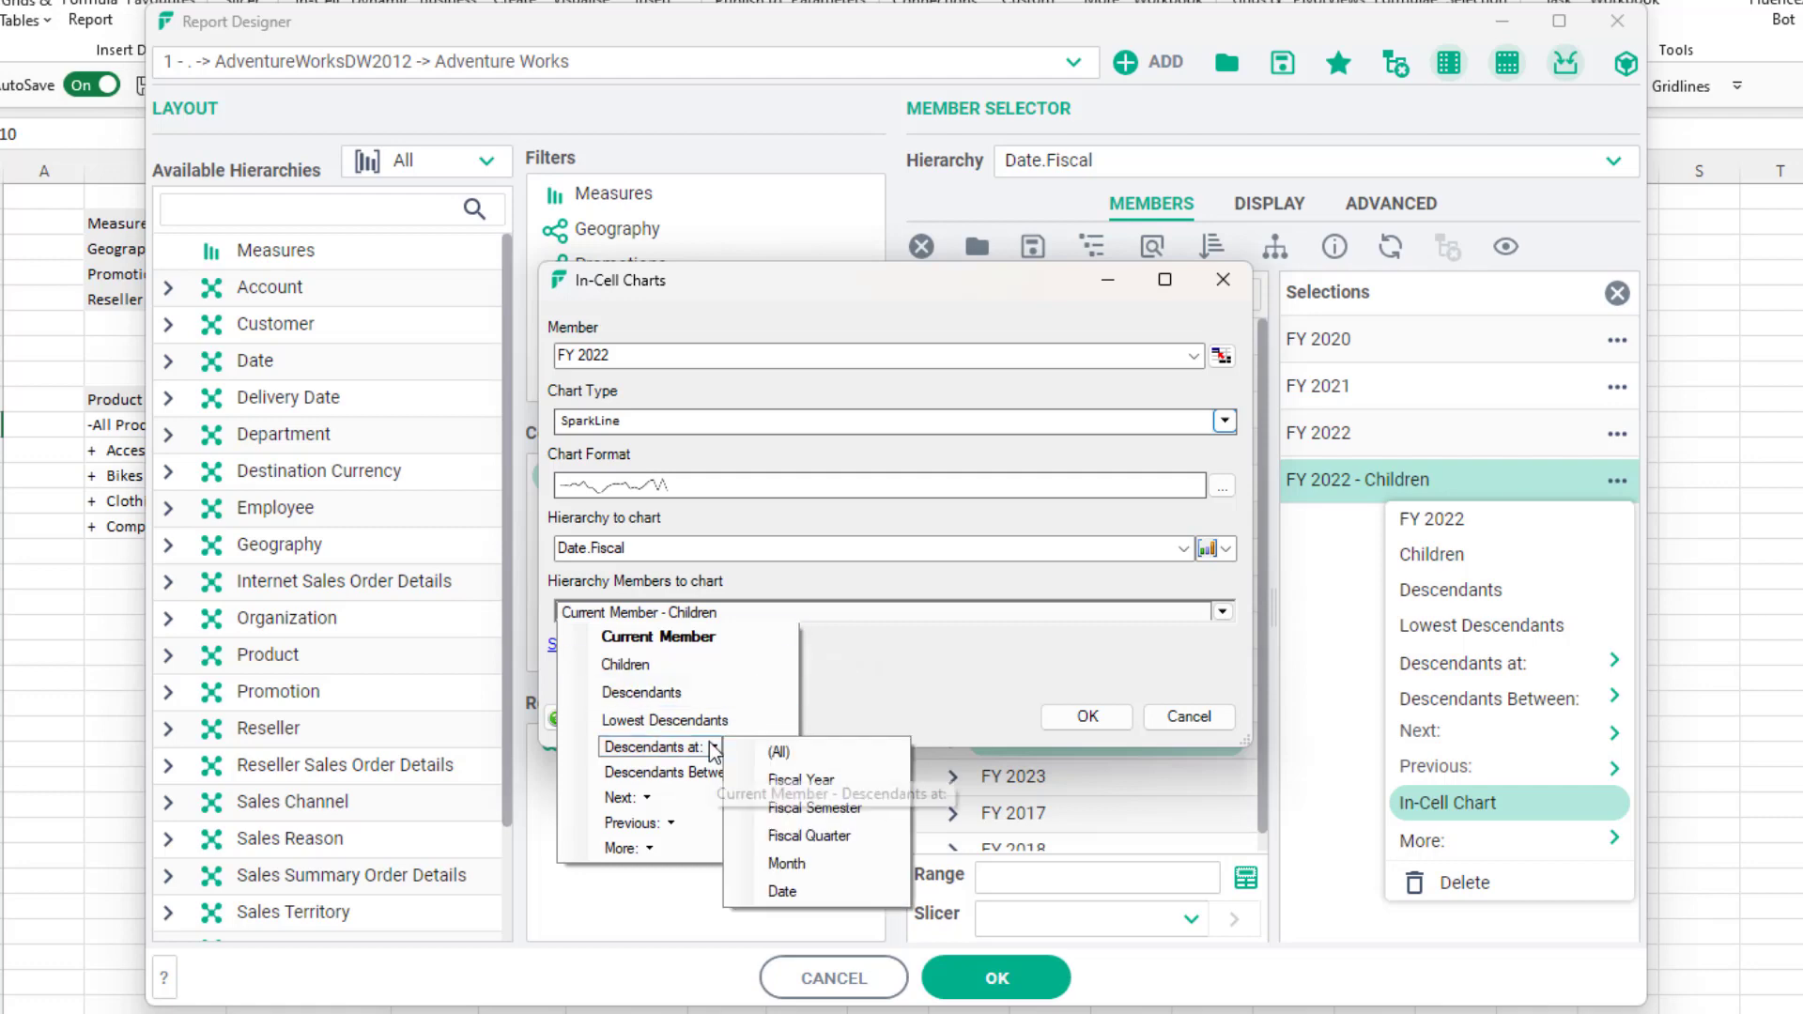
pyautogui.click(813, 862)
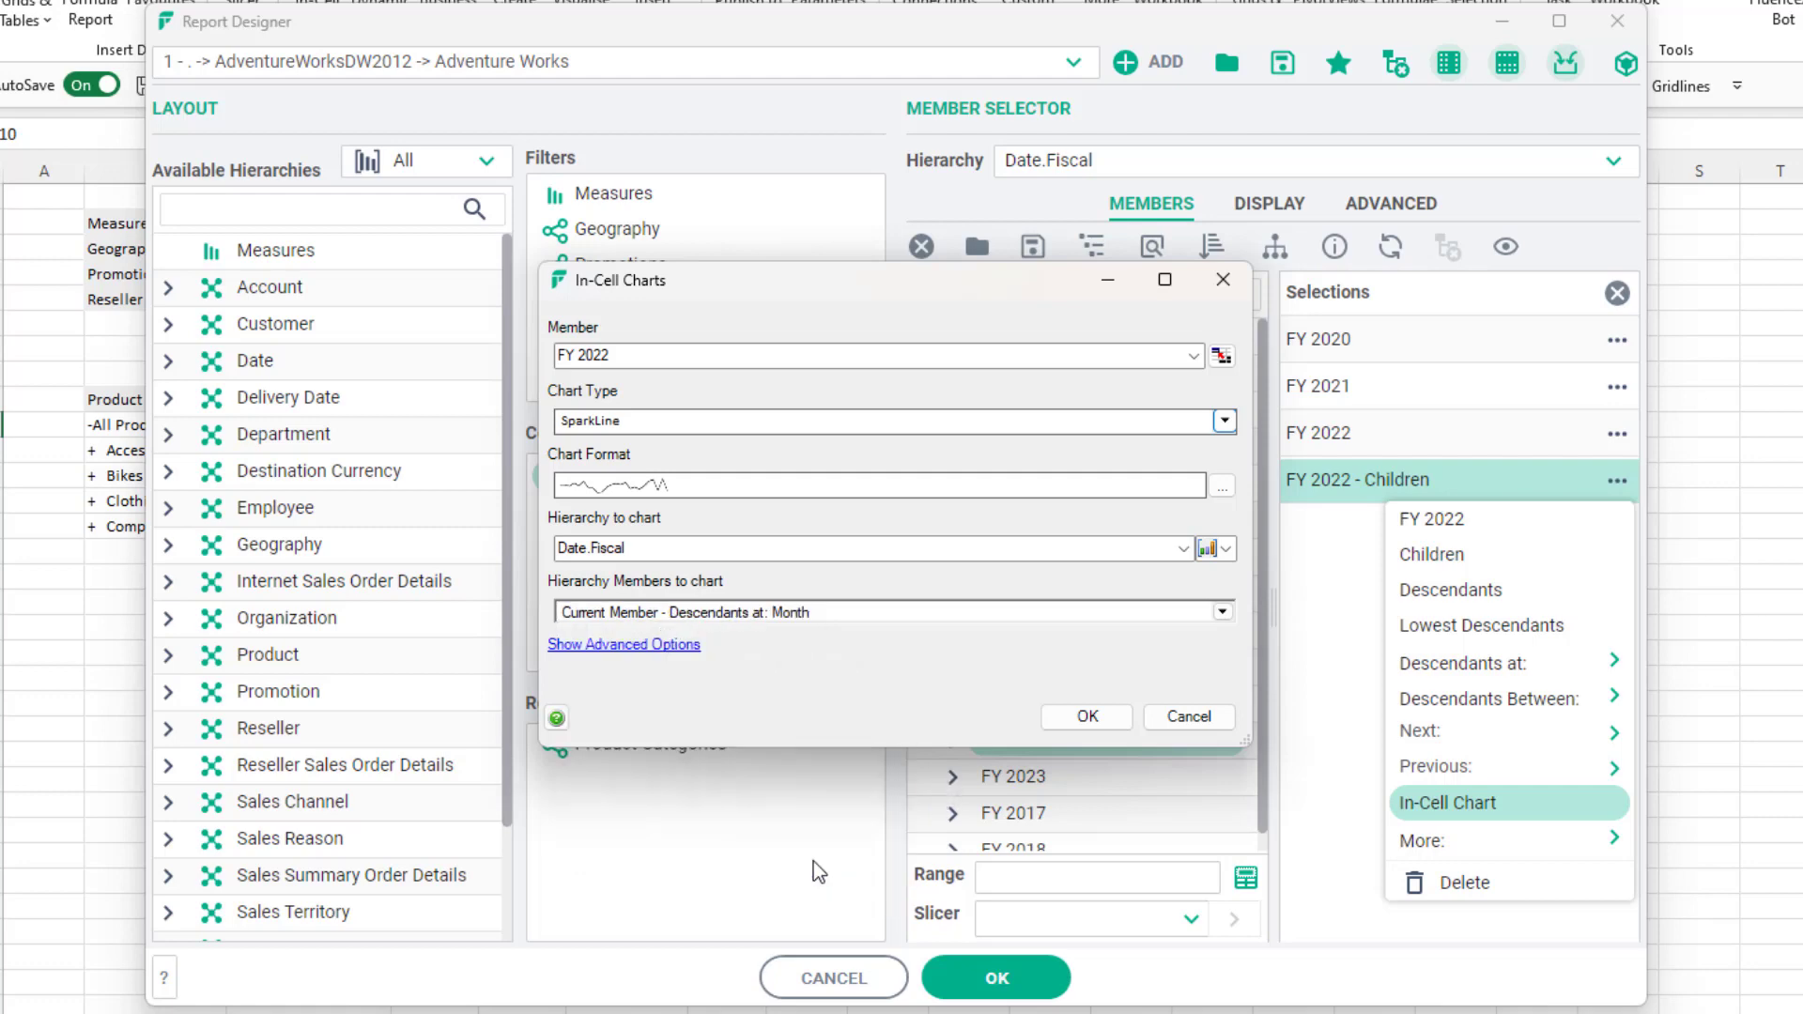
pyautogui.click(1102, 724)
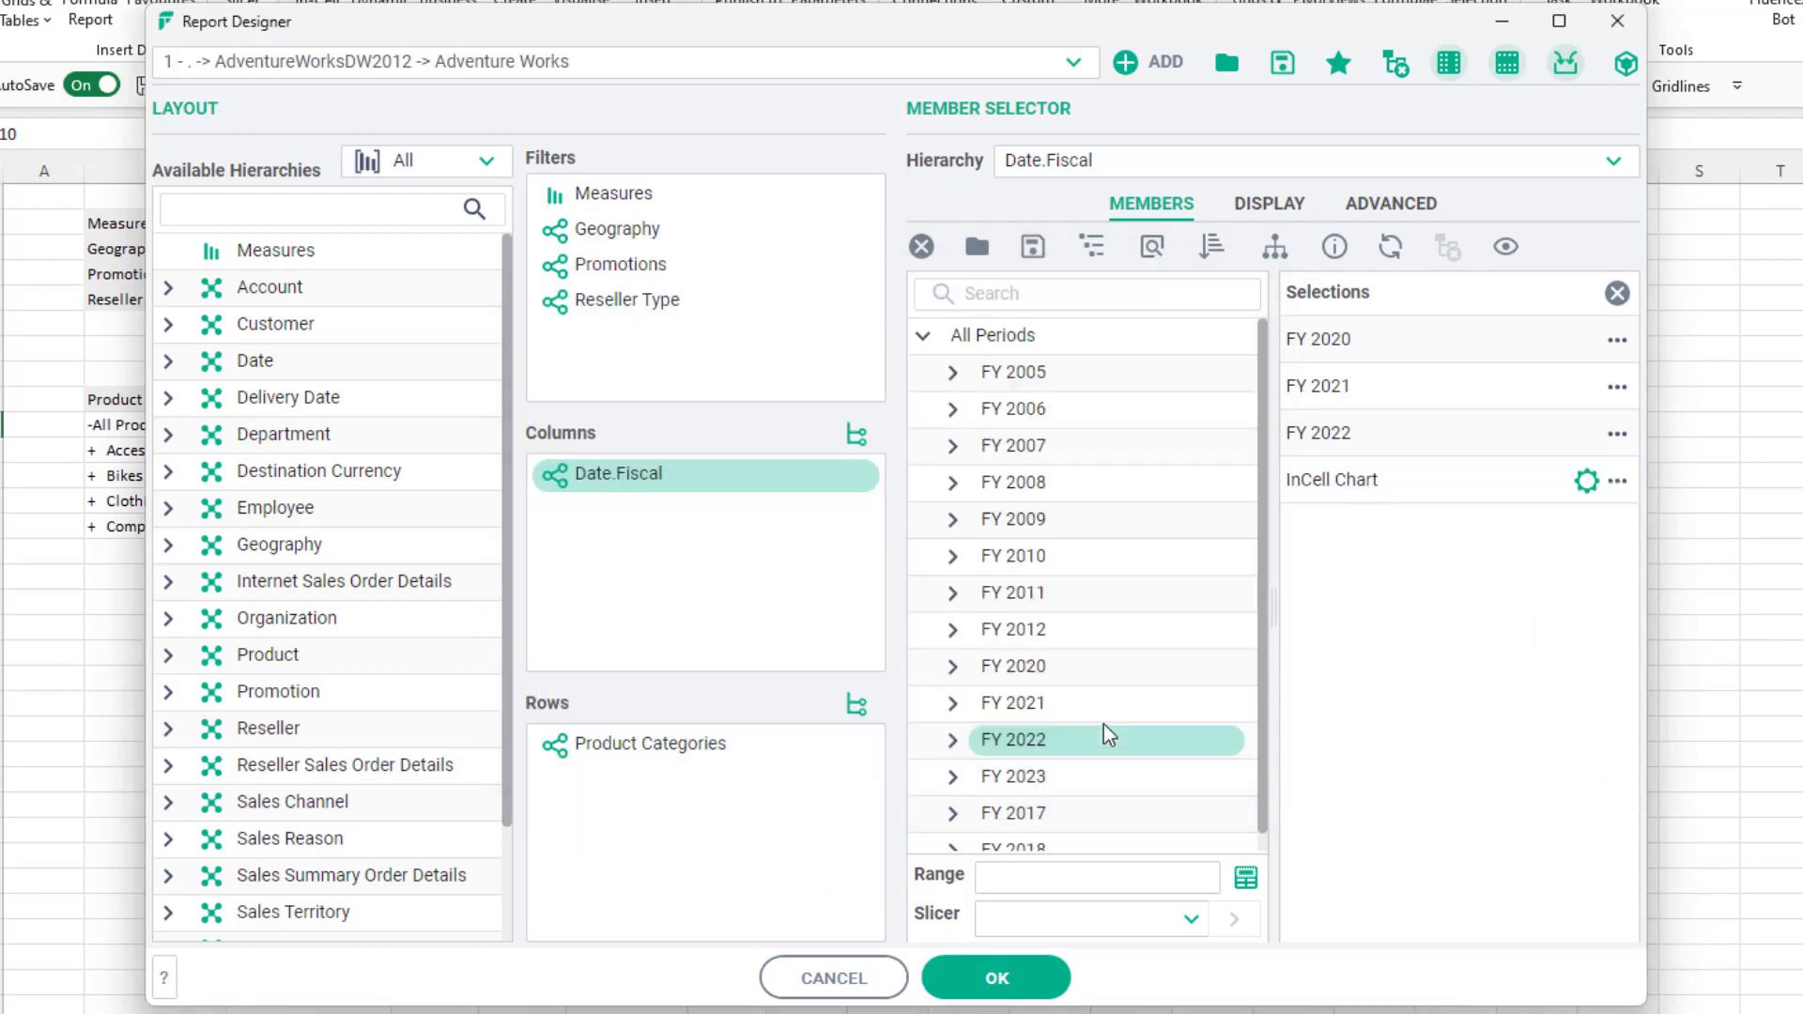
pyautogui.click(996, 977)
# - Title the grid's in-cell chart column "FY 2022 months" and set its stretch factor to 2
pyautogui.doubleClick(634, 399)
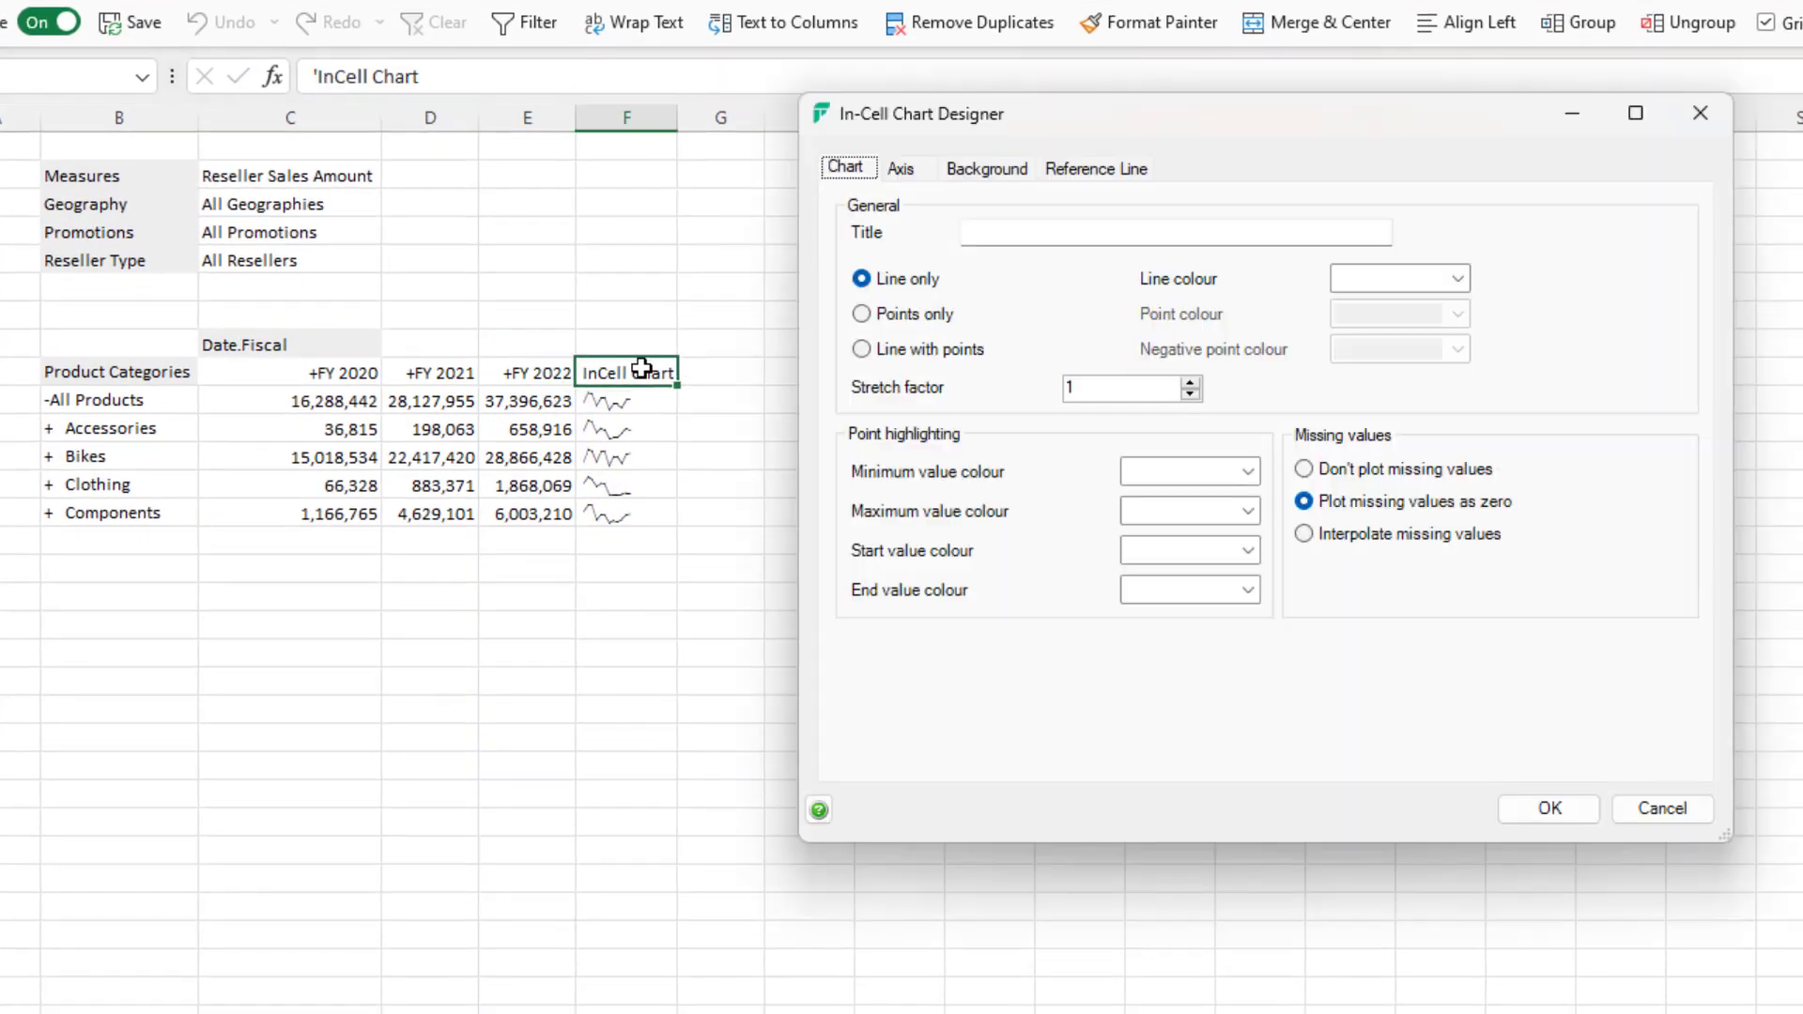
pyautogui.click(1046, 232)
pyautogui.write('FY 2022 mo')
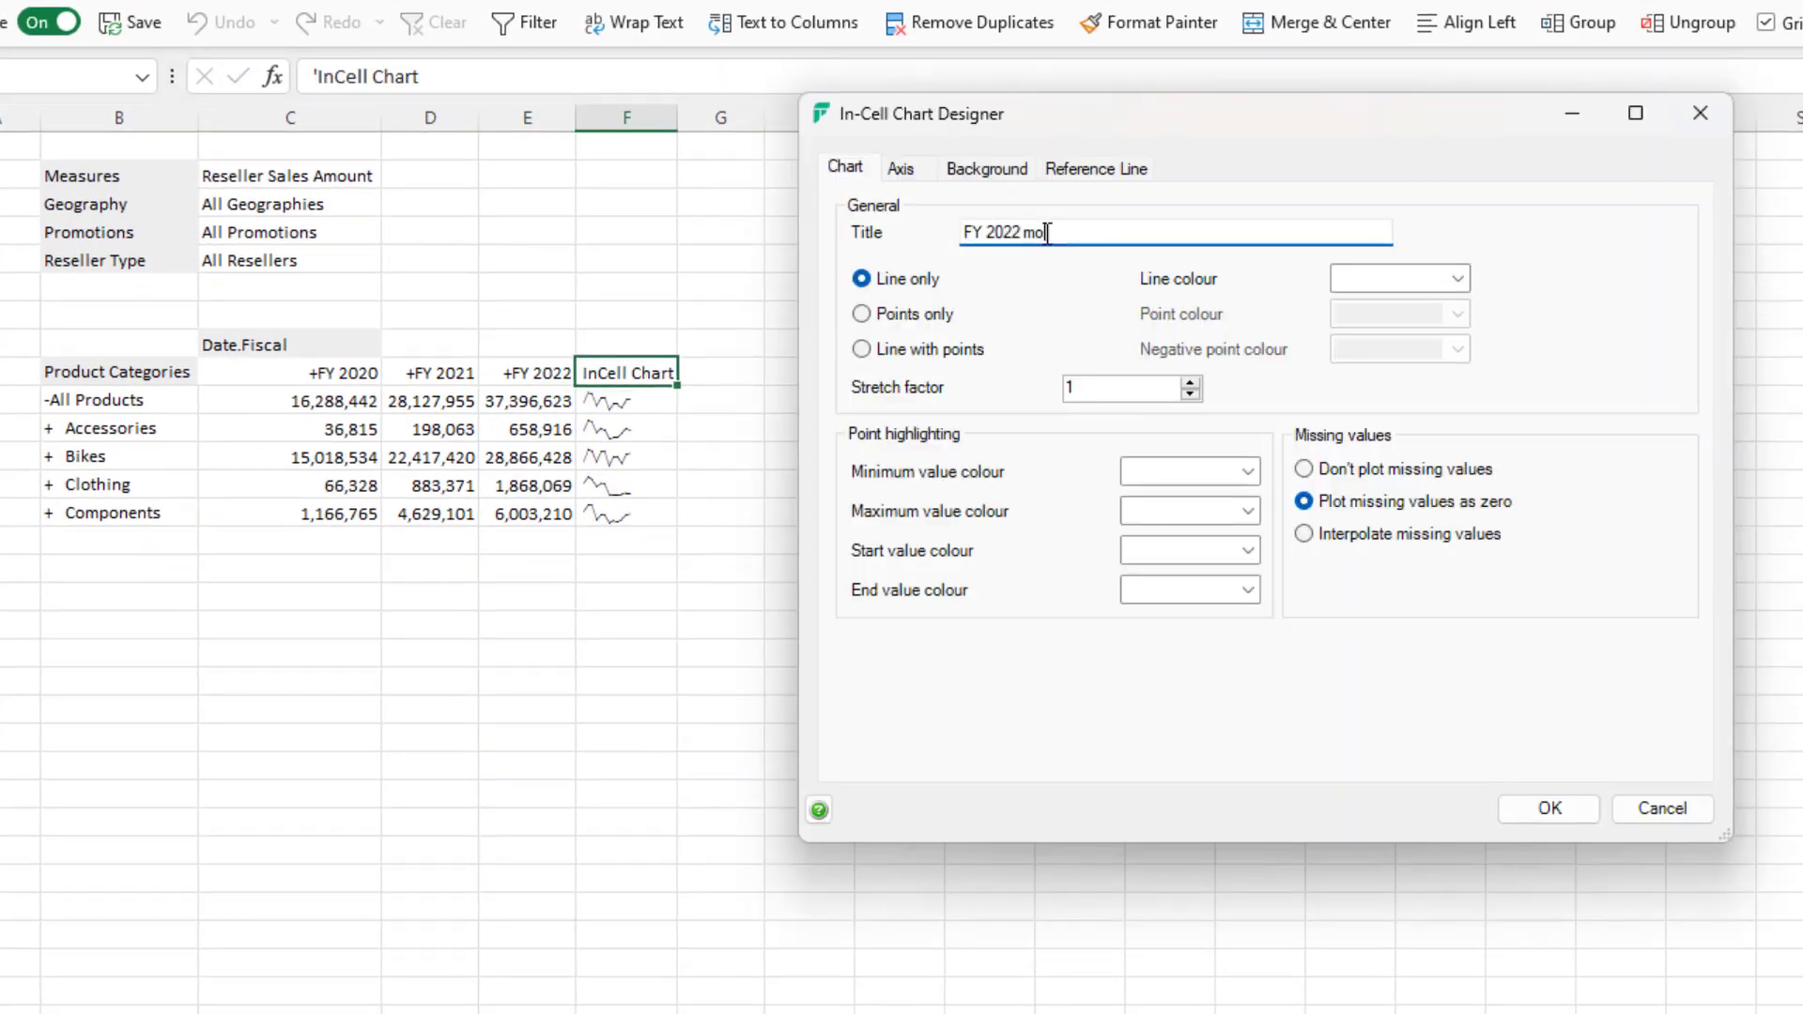
pyautogui.write('nths')
pyautogui.click(1190, 381)
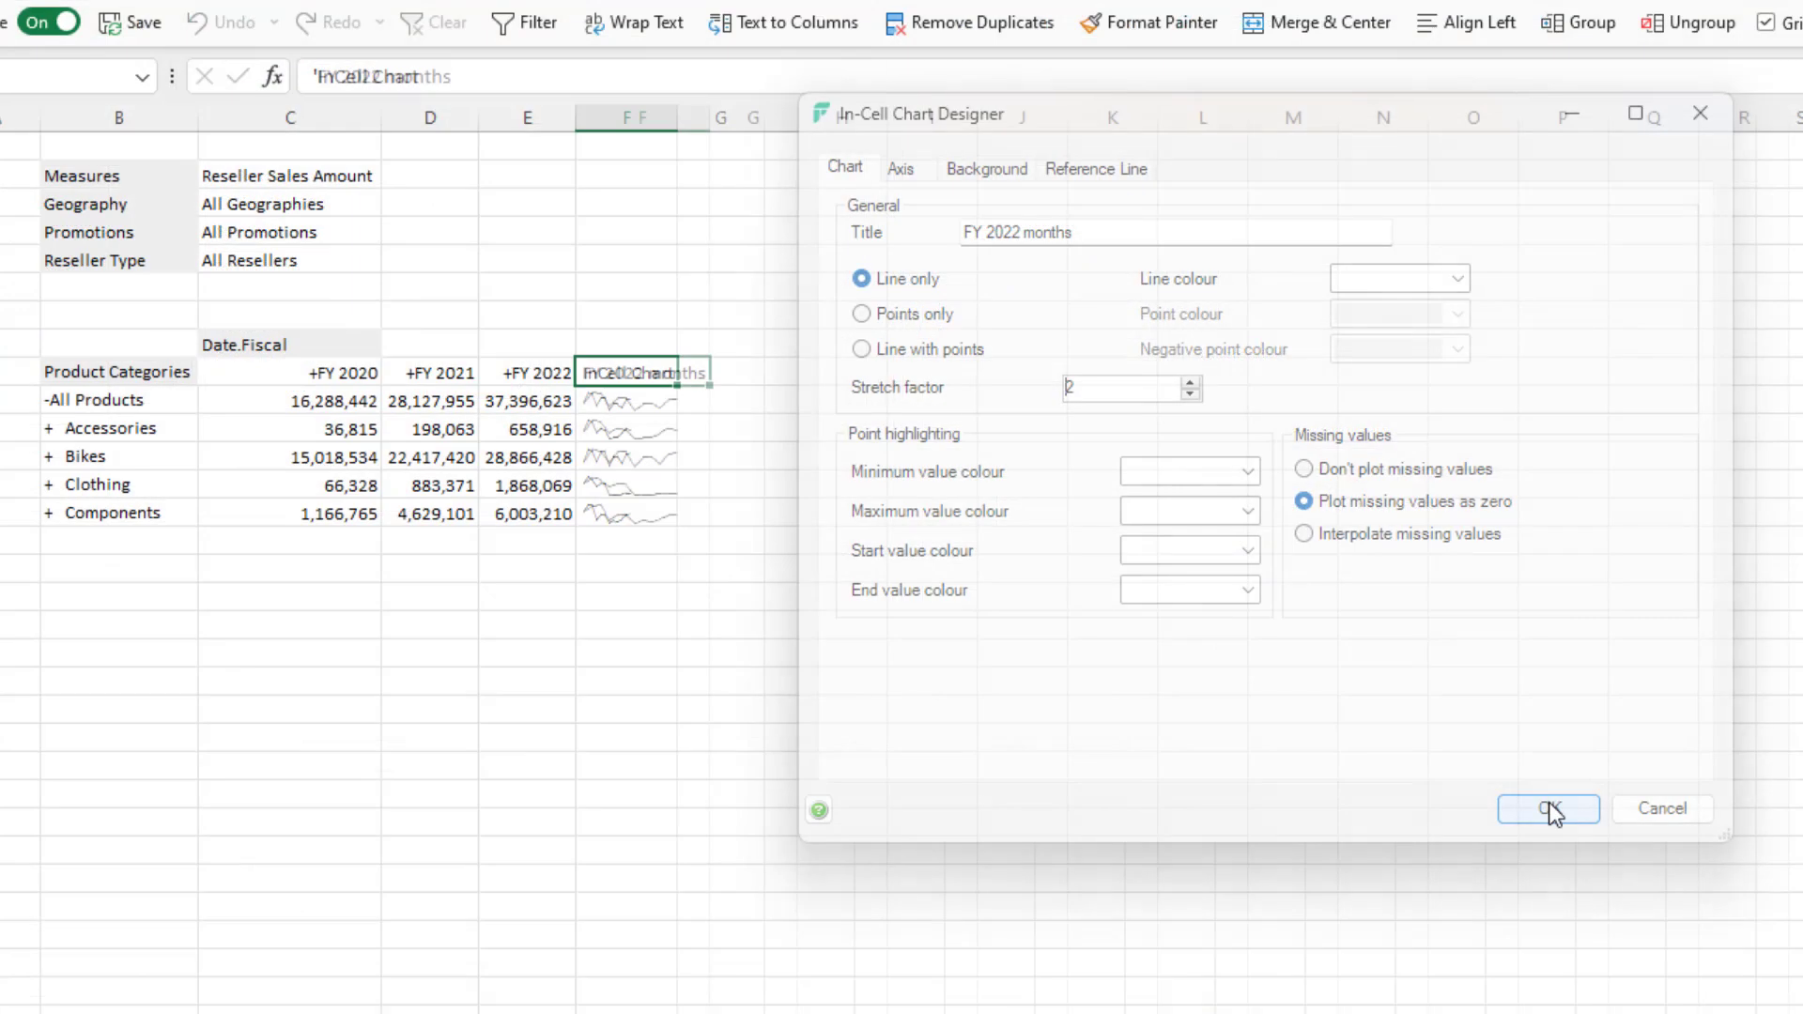
pyautogui.click(1549, 805)
# - Expand the Bikes category and move the Reseller Type filter to the grid's columns, ahead of Date.Fiscal
pyautogui.doubleClick(118, 455)
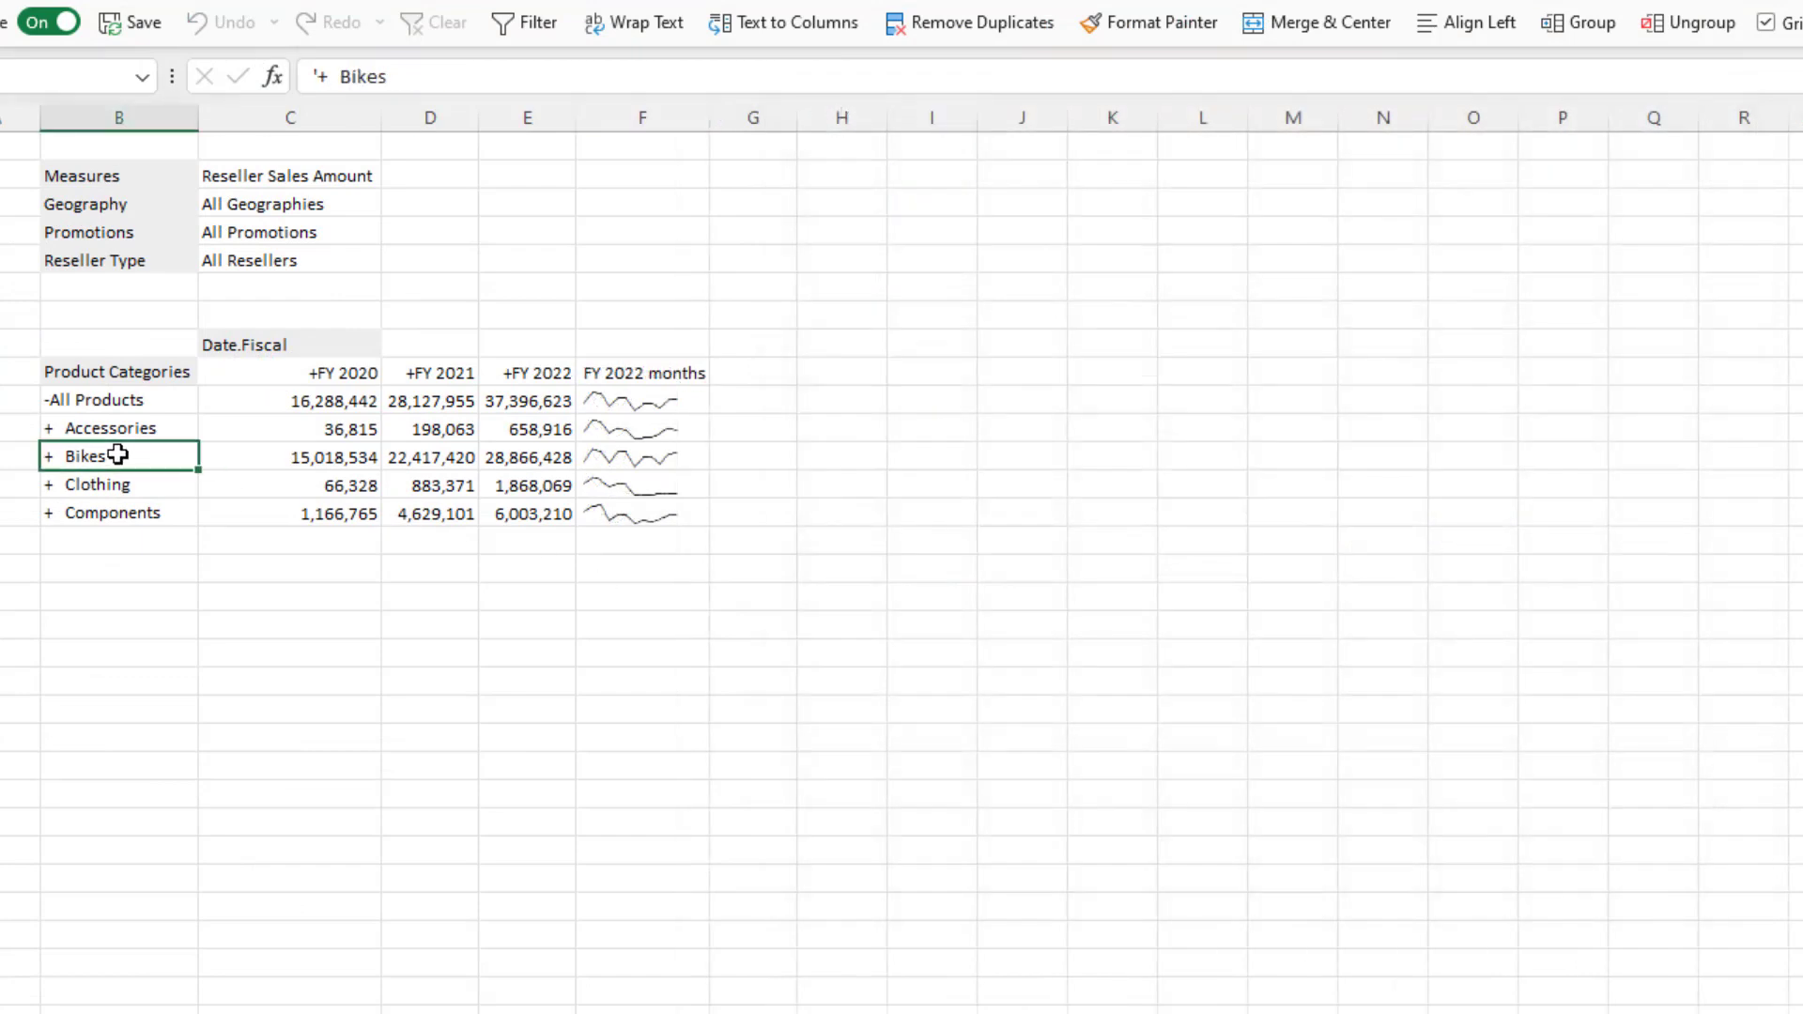
pyautogui.doubleClick(145, 425)
pyautogui.doubleClick(148, 425)
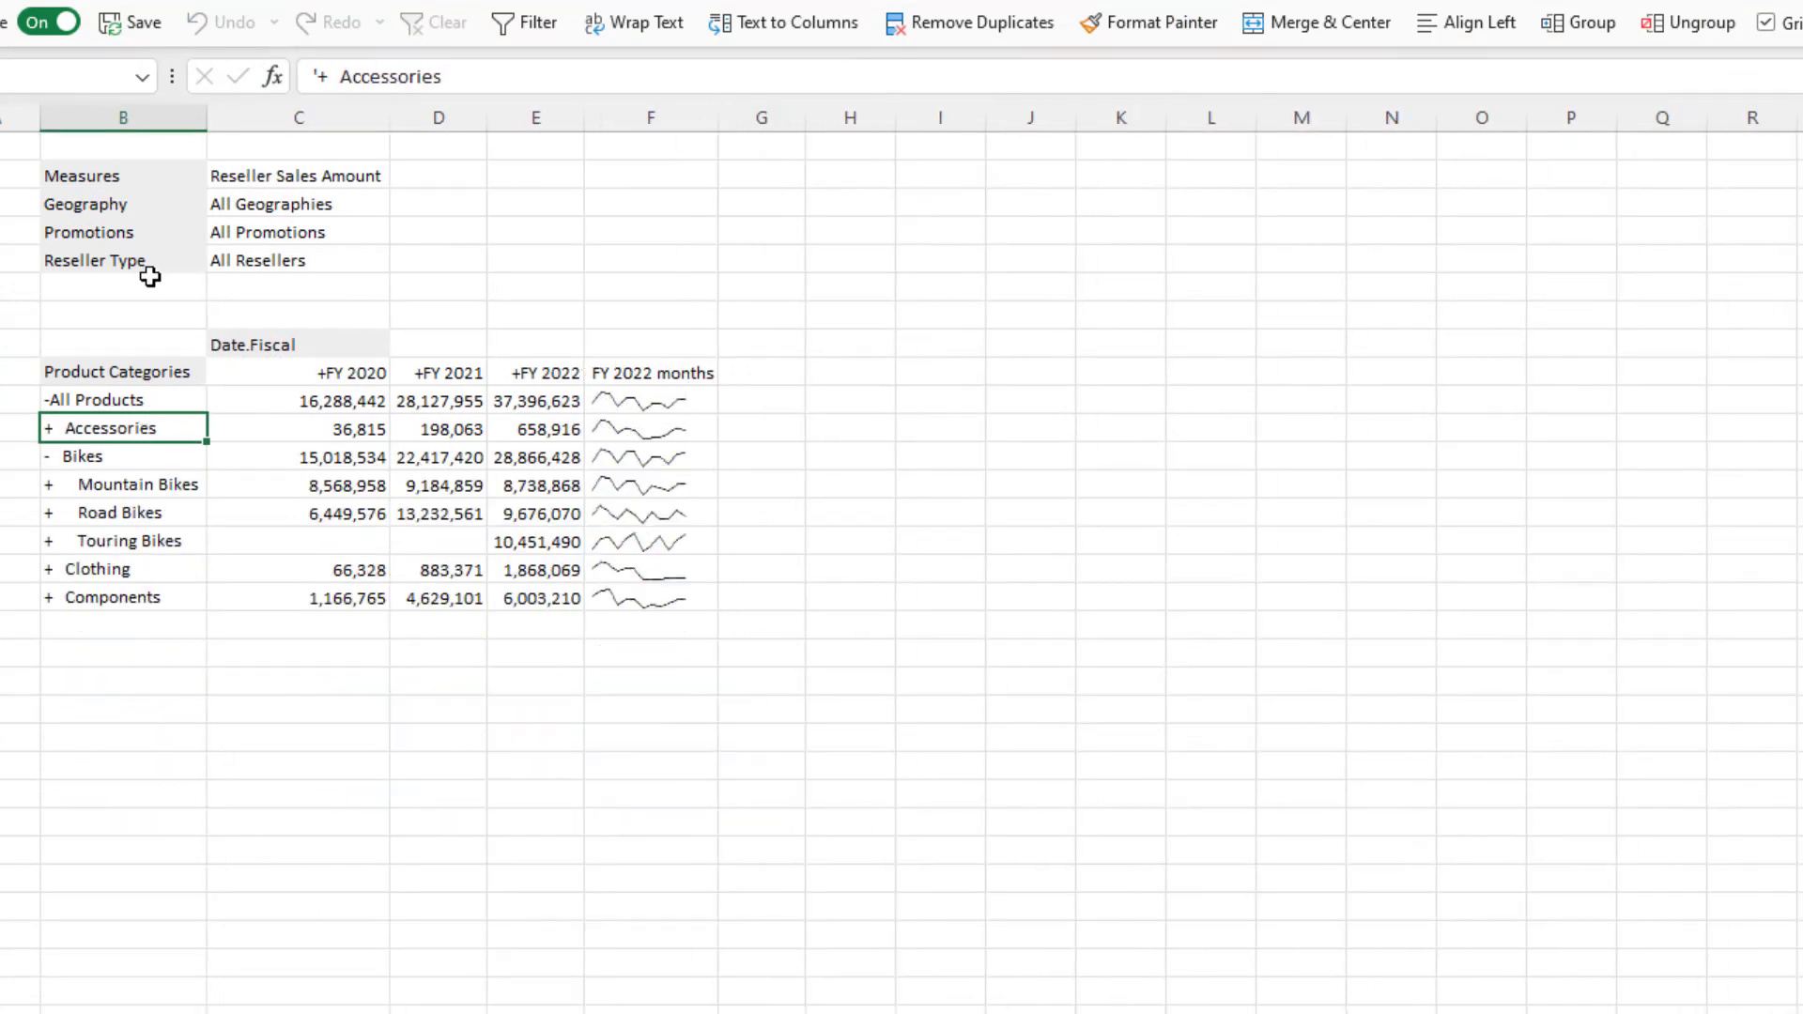
pyautogui.moveTo(242, 349); pyautogui.dragTo(234, 344)
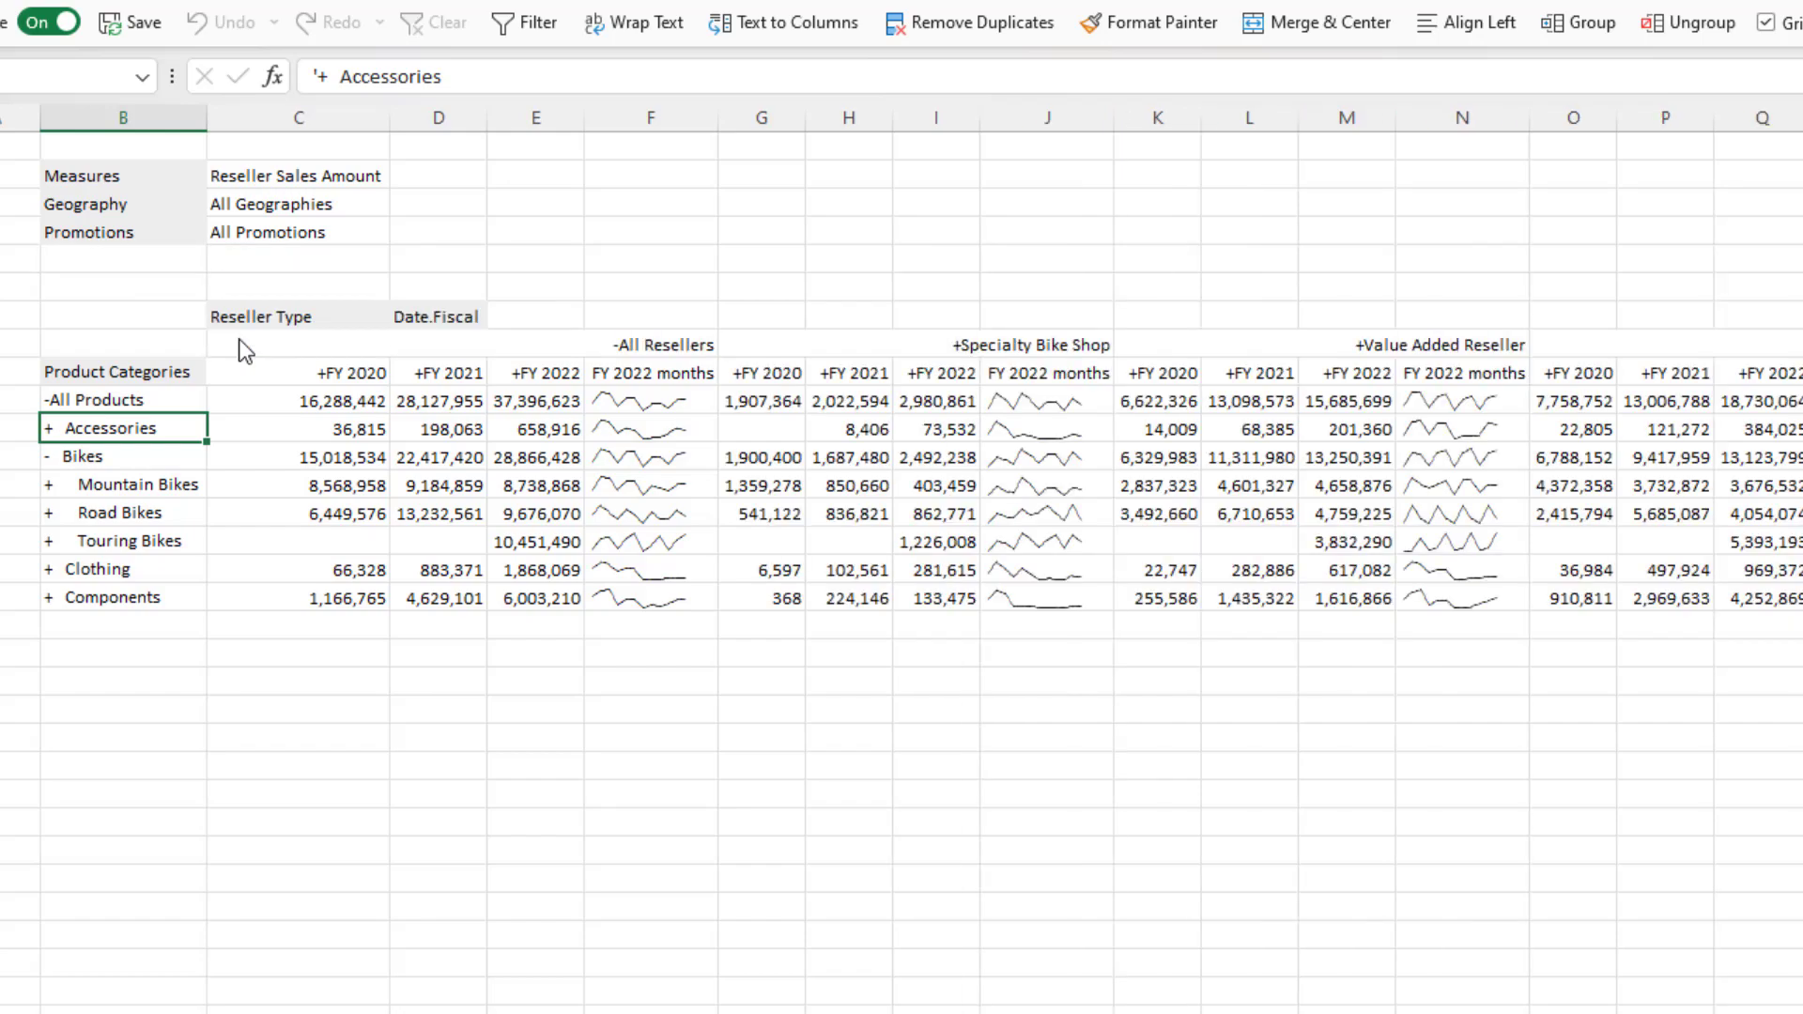